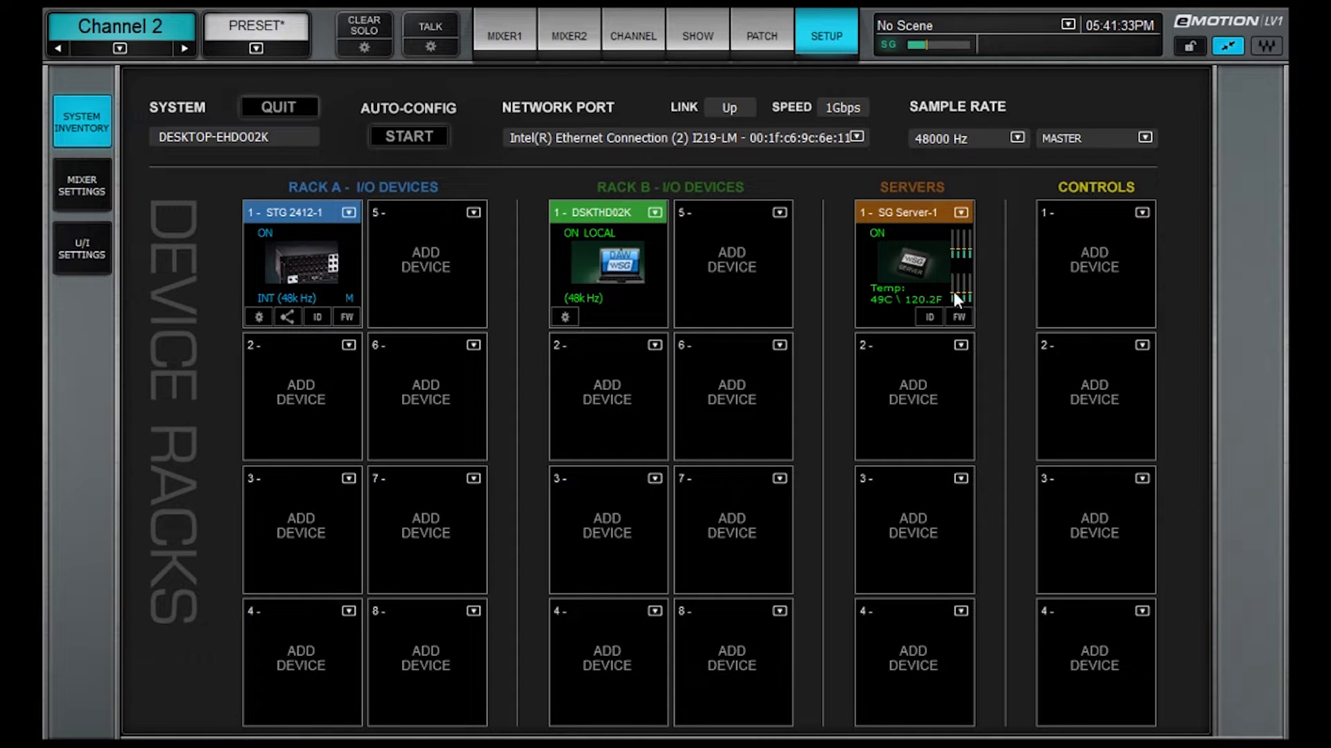
- Review the information for SG Server-1 and the servers offered for the second server slot
click(960, 212)
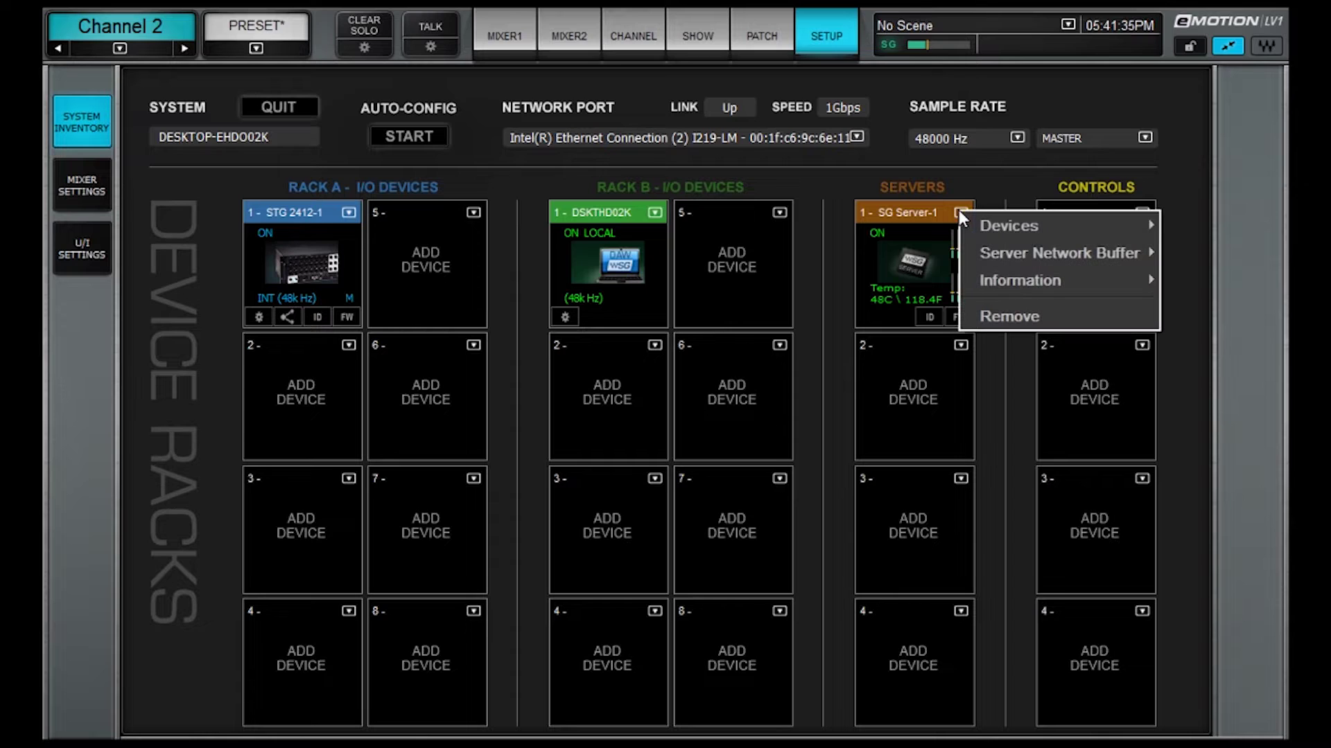
mouse_move(998, 279)
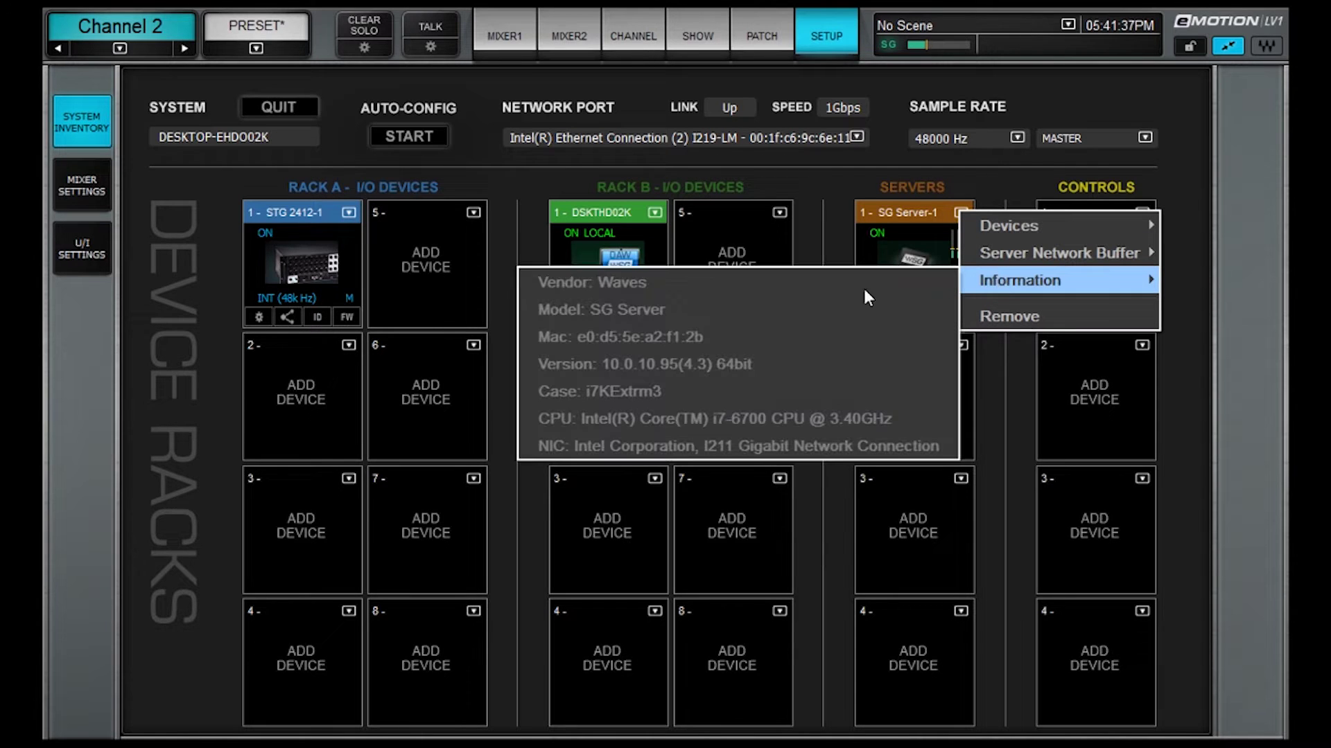
click(831, 214)
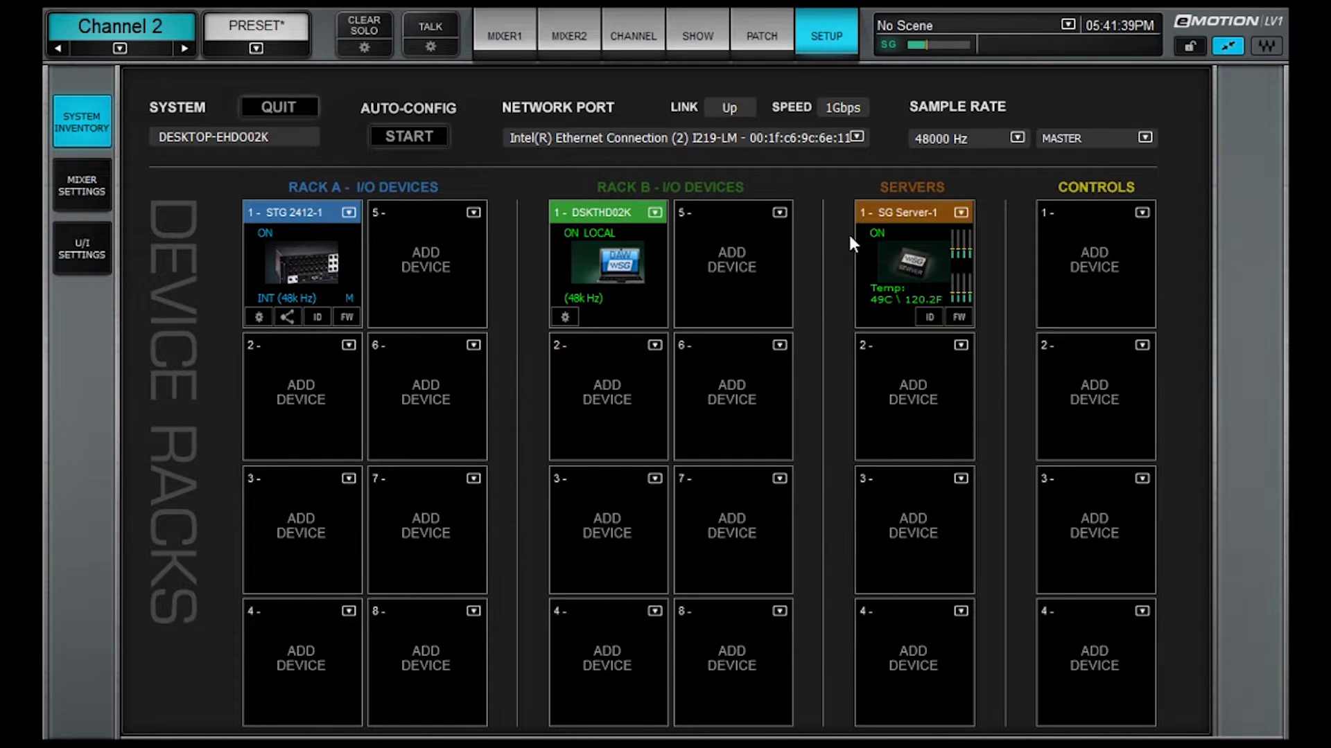
click(960, 345)
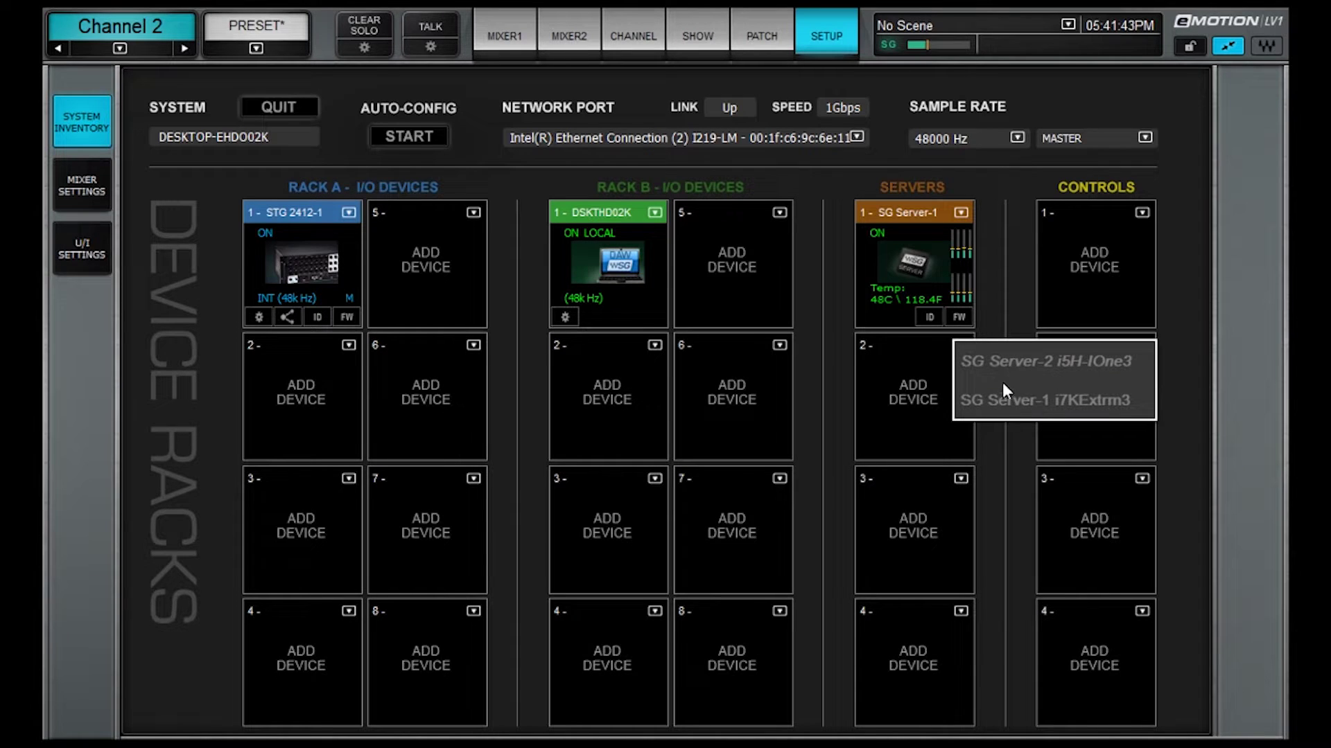
click(811, 365)
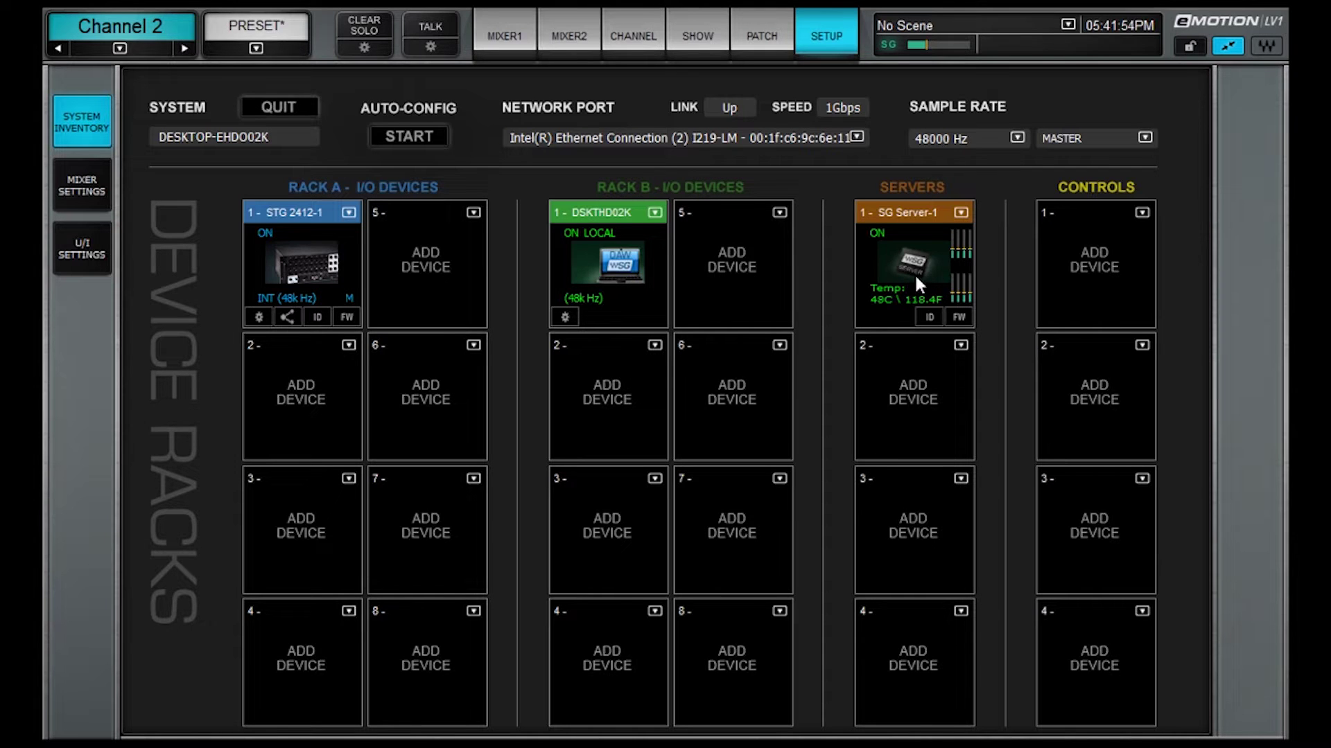
- Show the mixer's plug-in racks and browse the Dynamics 3 plug-ins available for the channel 8 rack
click(501, 32)
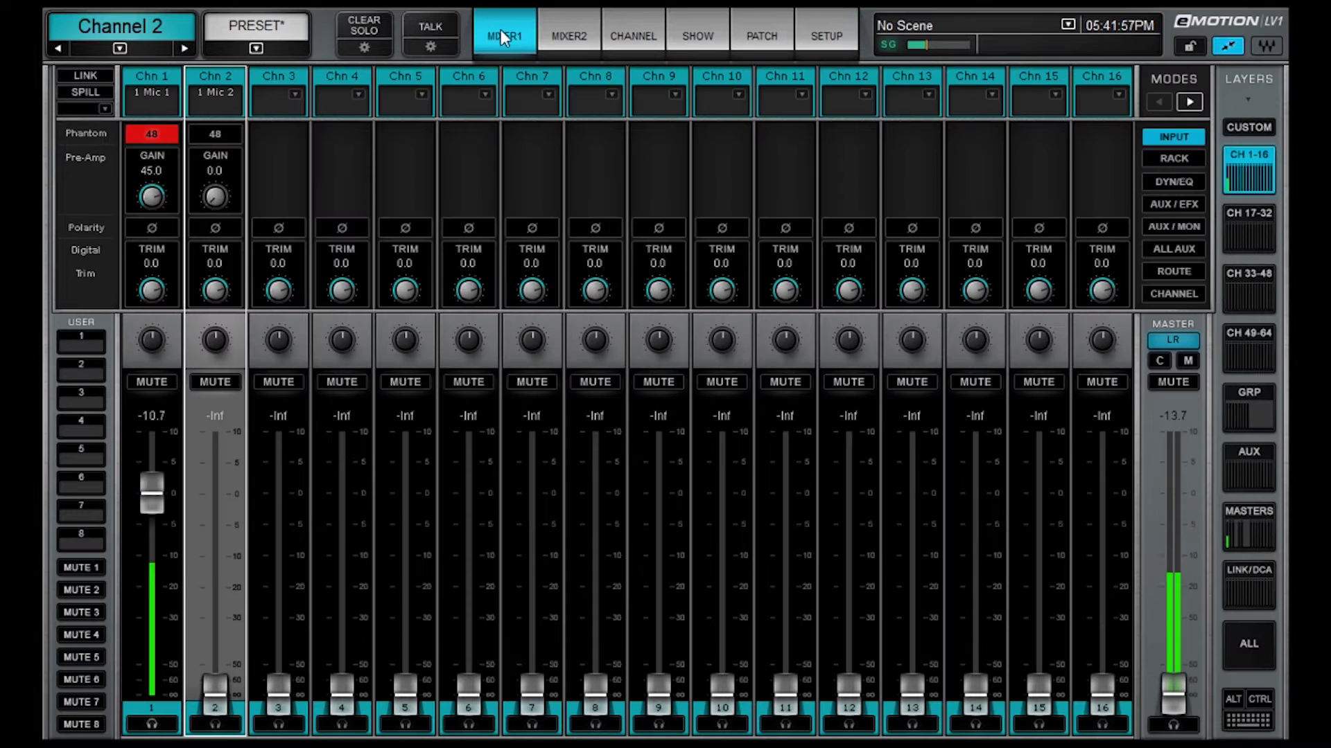
click(1172, 158)
right_click(607, 200)
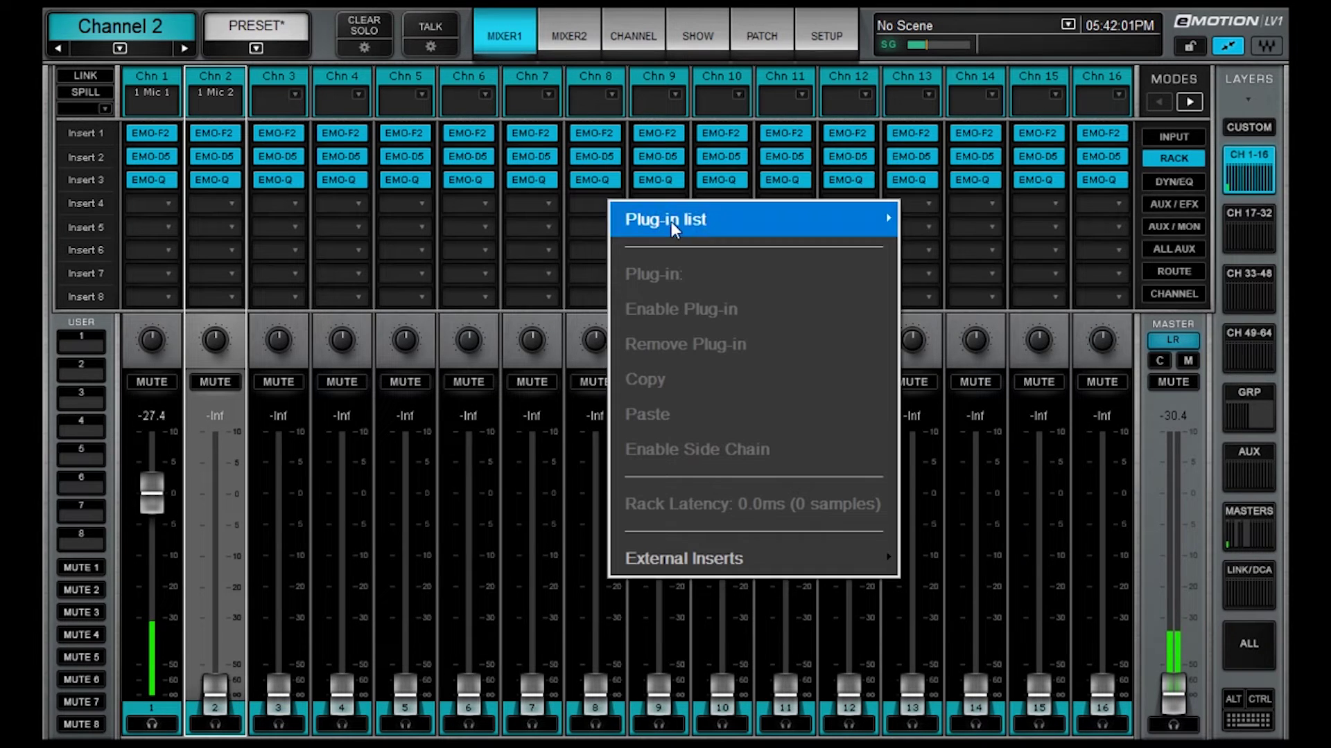
mouse_move(672, 222)
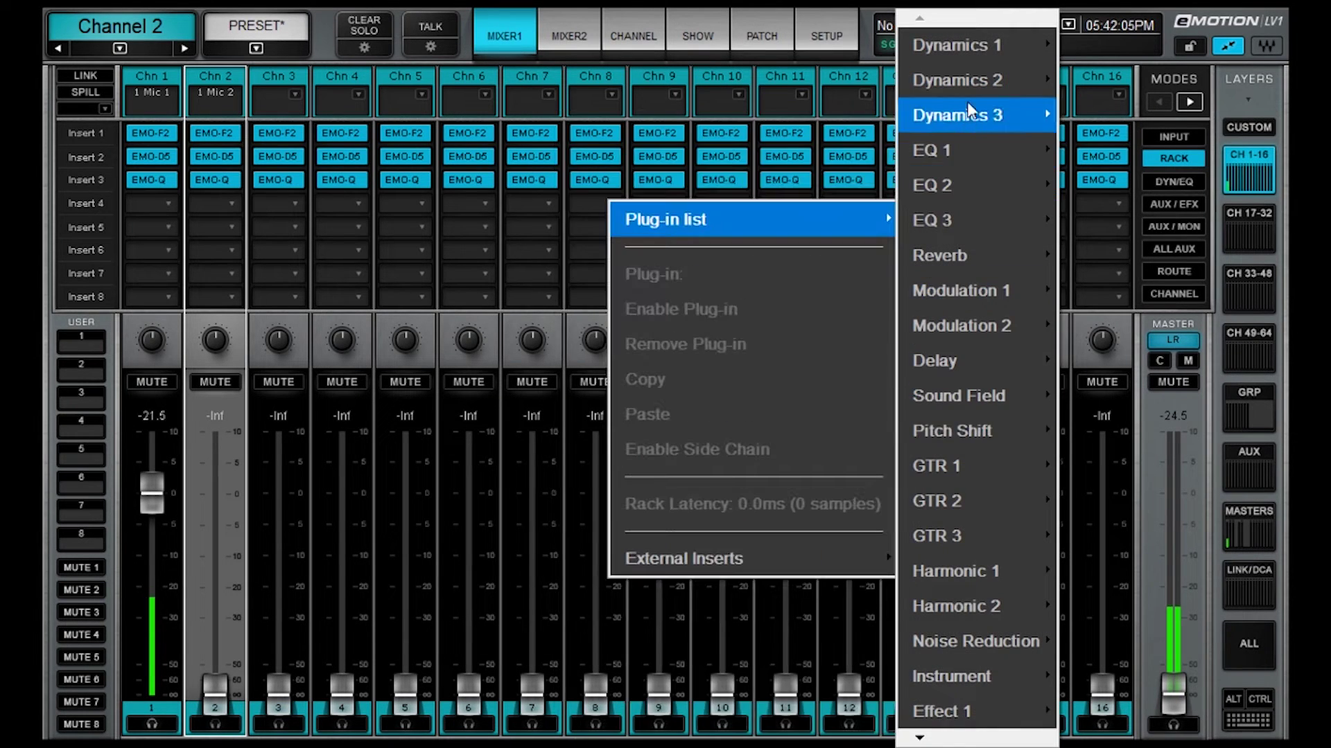
mouse_move(959, 97)
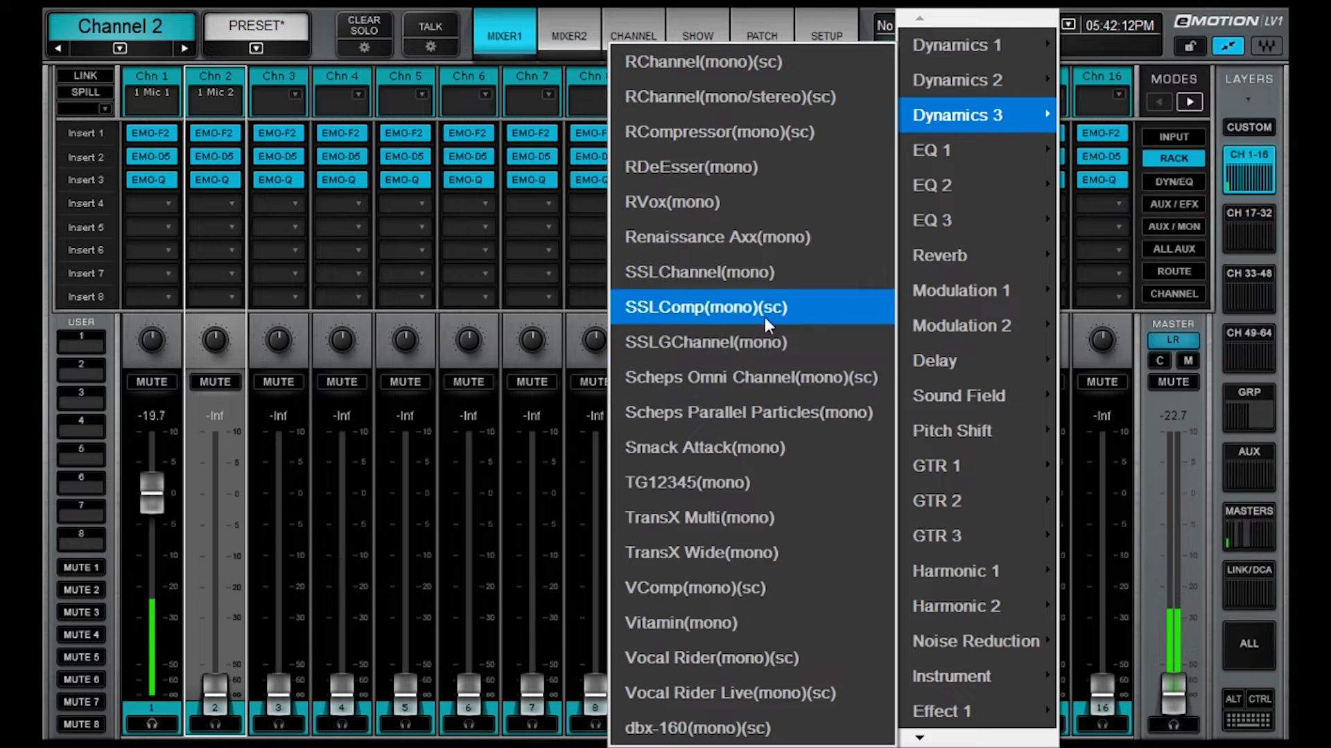
click(547, 460)
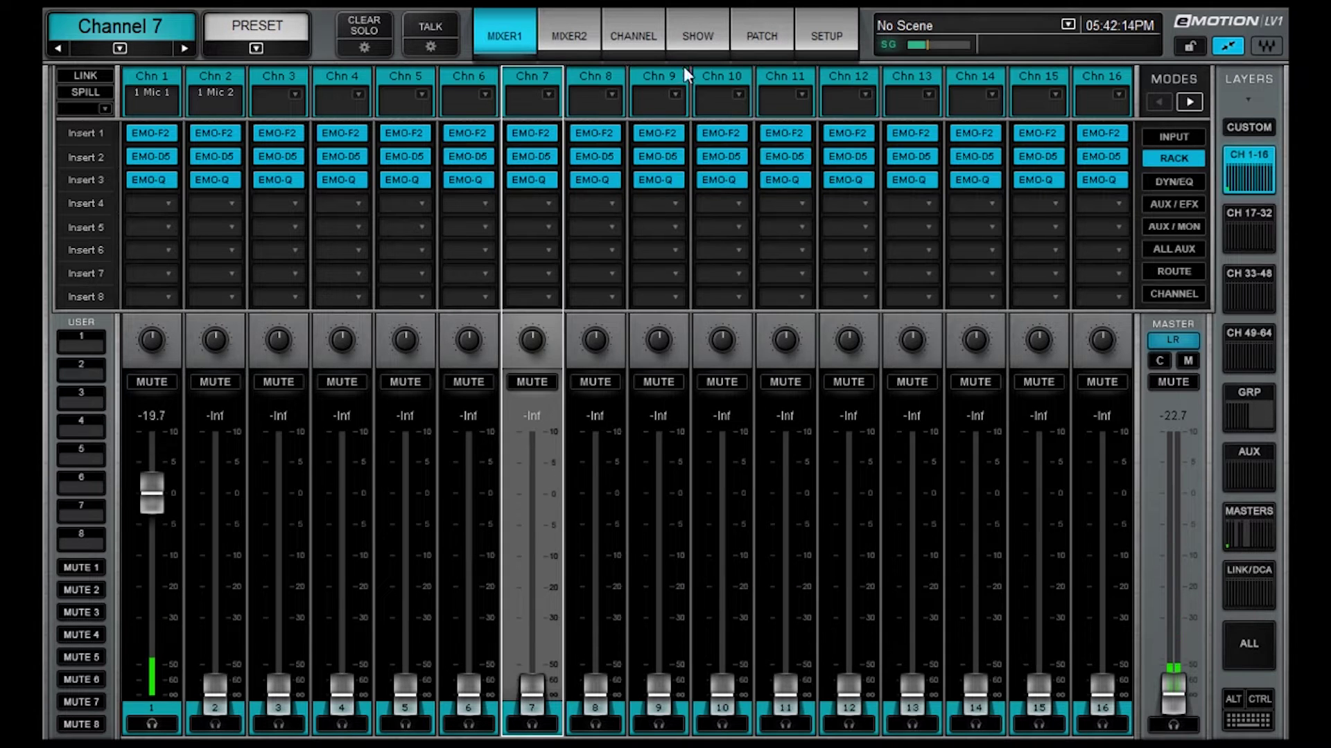
- Examine the functions available for user-assignable key 1 in the U/I settings
click(816, 36)
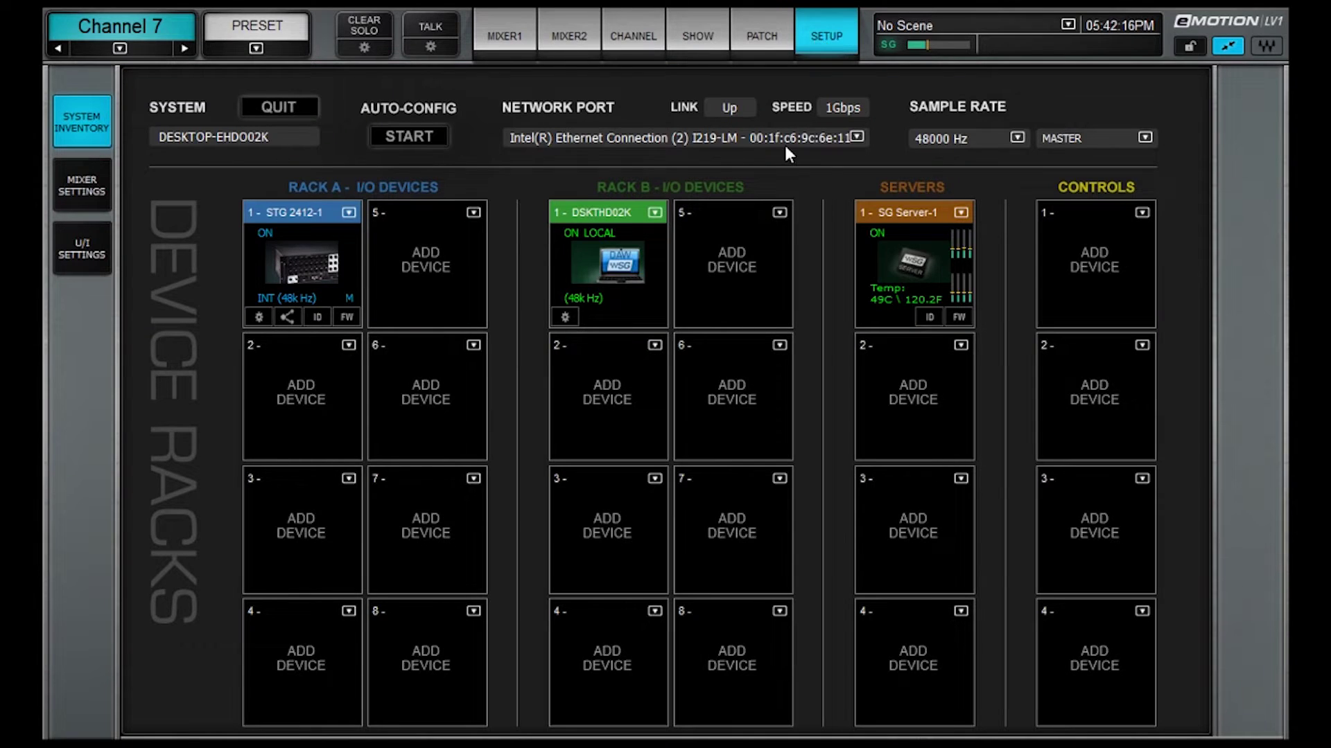
click(86, 245)
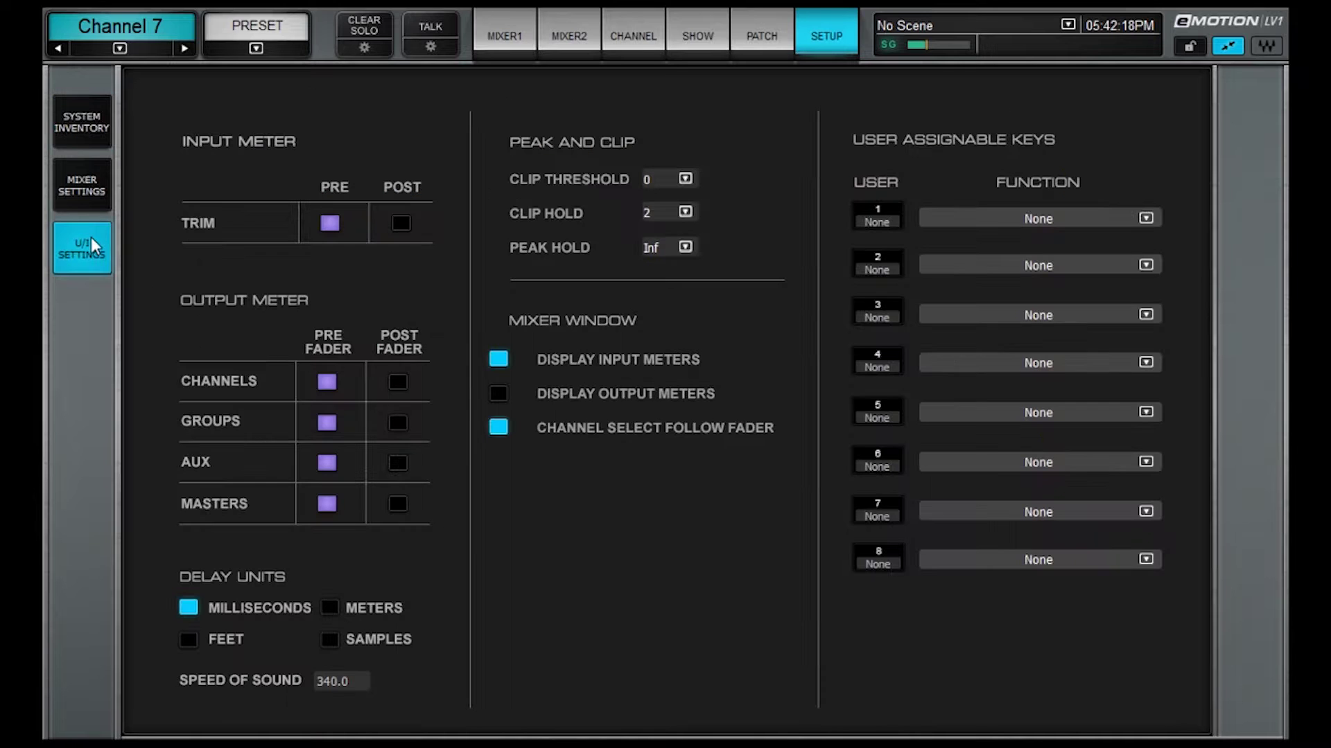
click(1043, 220)
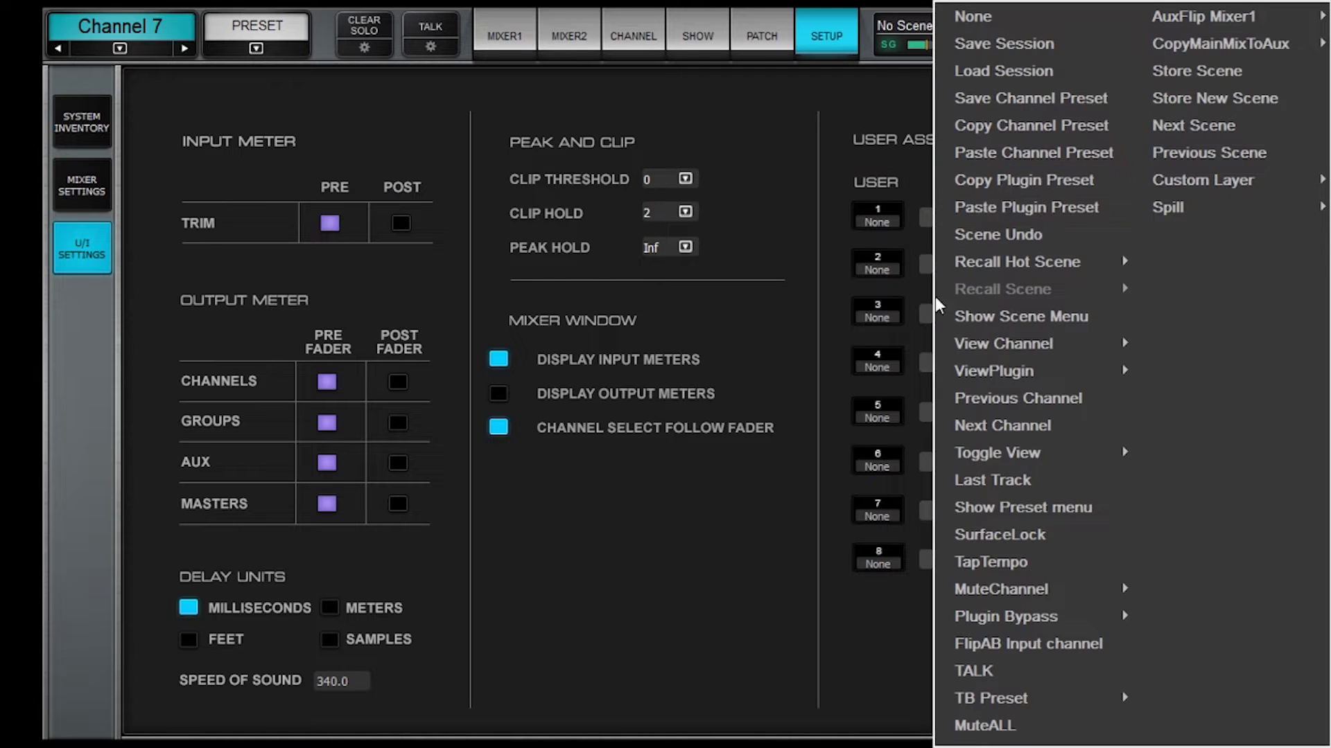
click(674, 102)
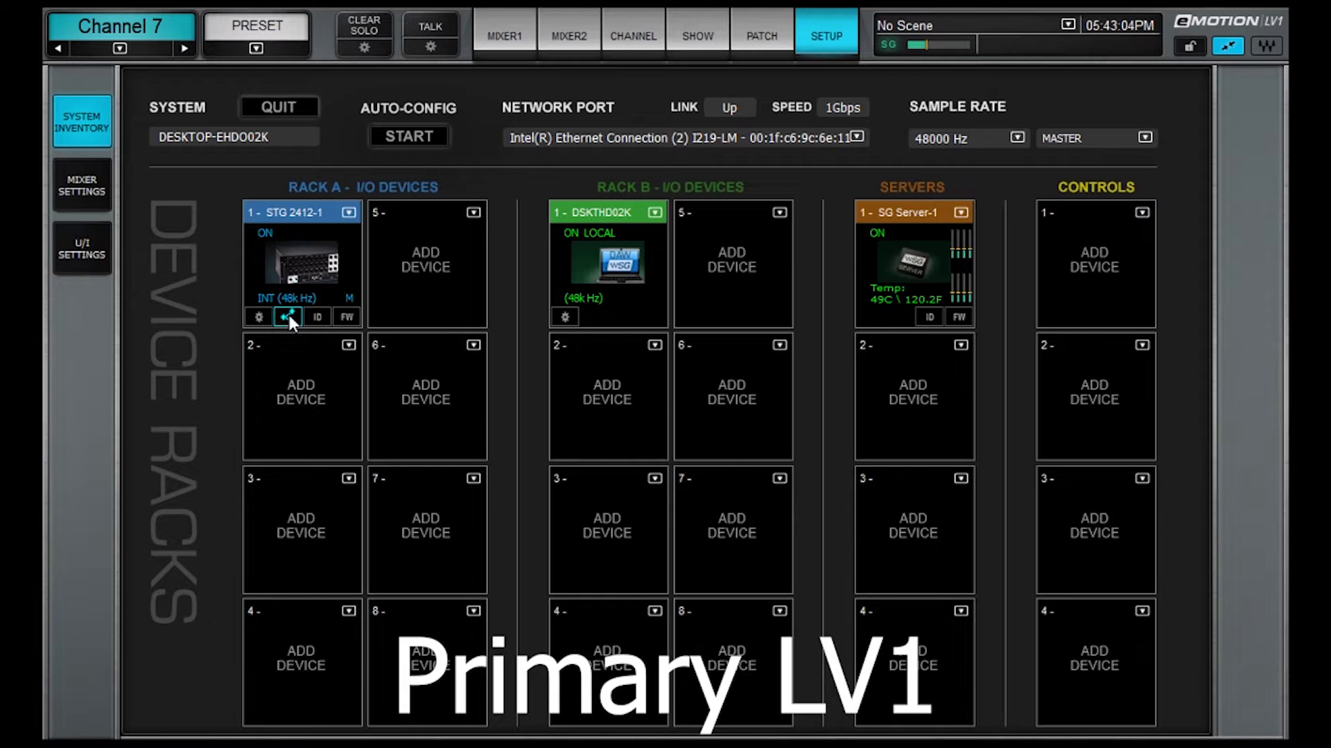
- Share the STG 2412-1 in Rack A with Share Preamp Control turned off
click(348, 211)
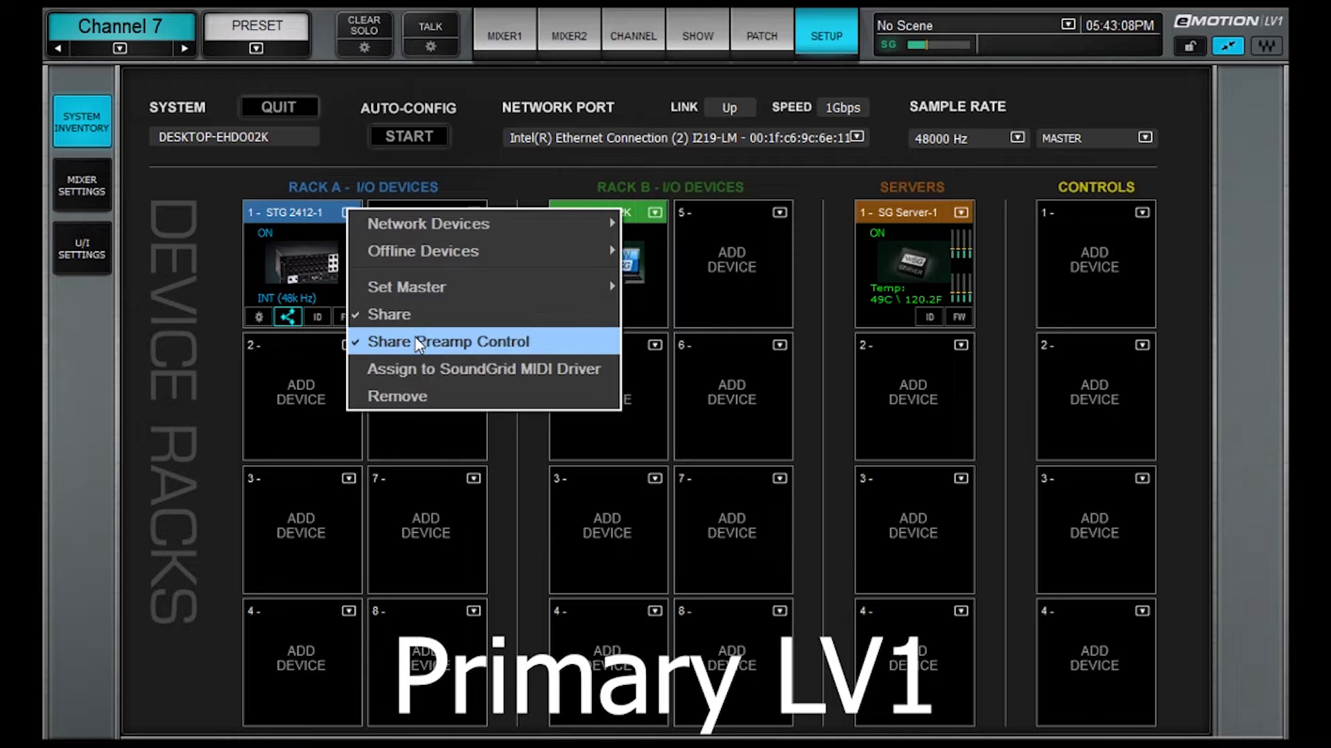
click(419, 342)
click(342, 206)
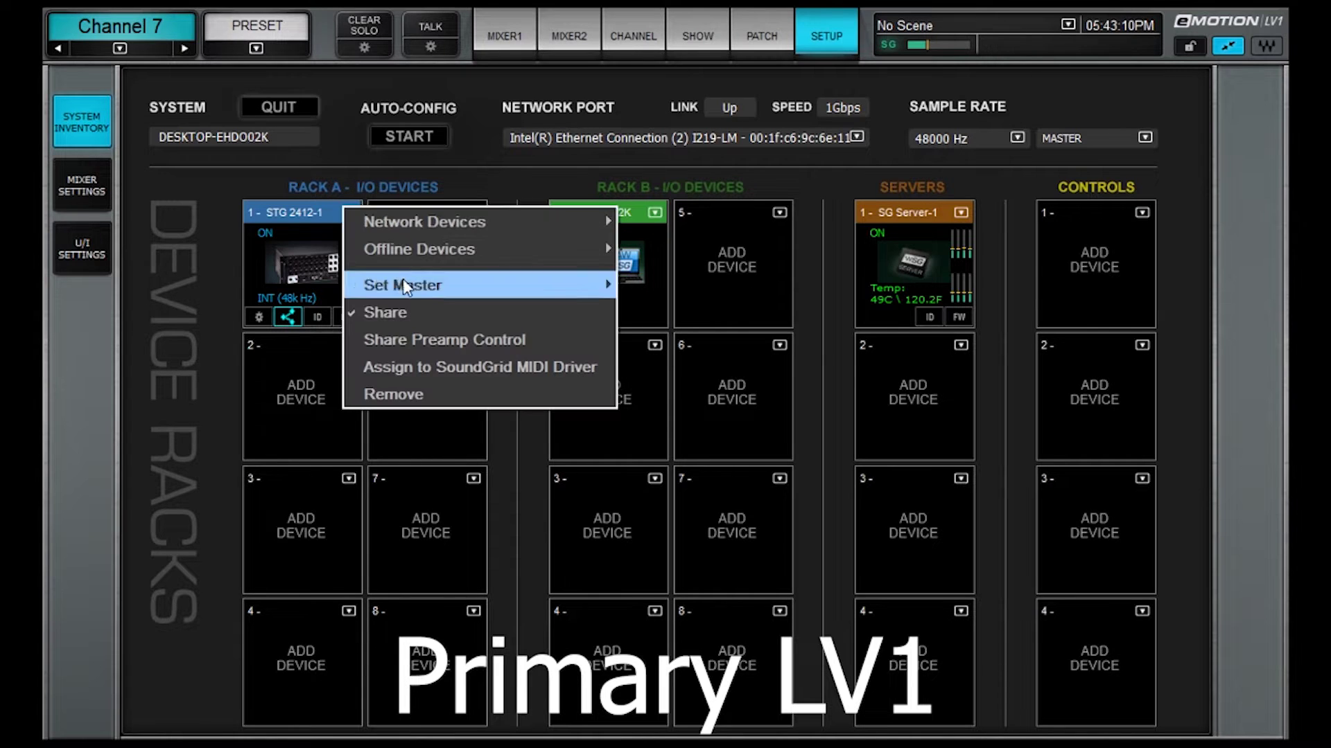
click(335, 165)
click(348, 212)
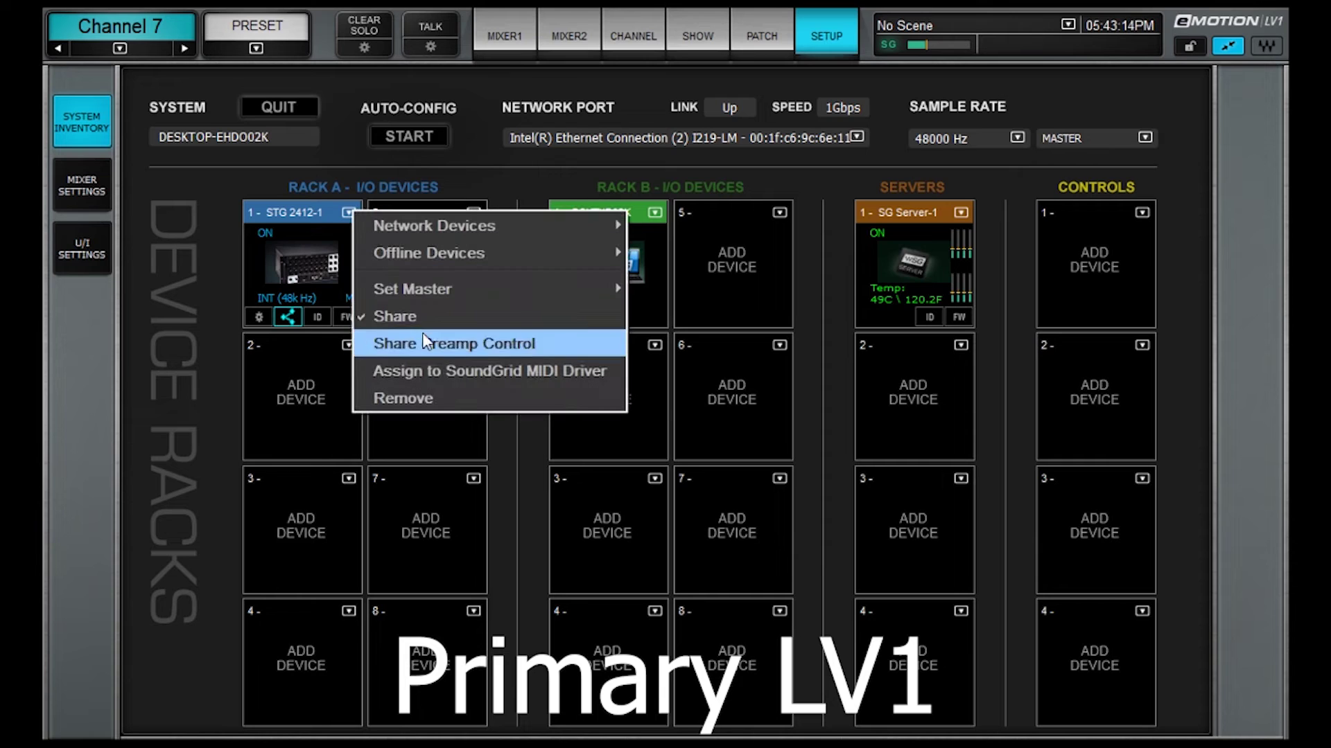
click(348, 156)
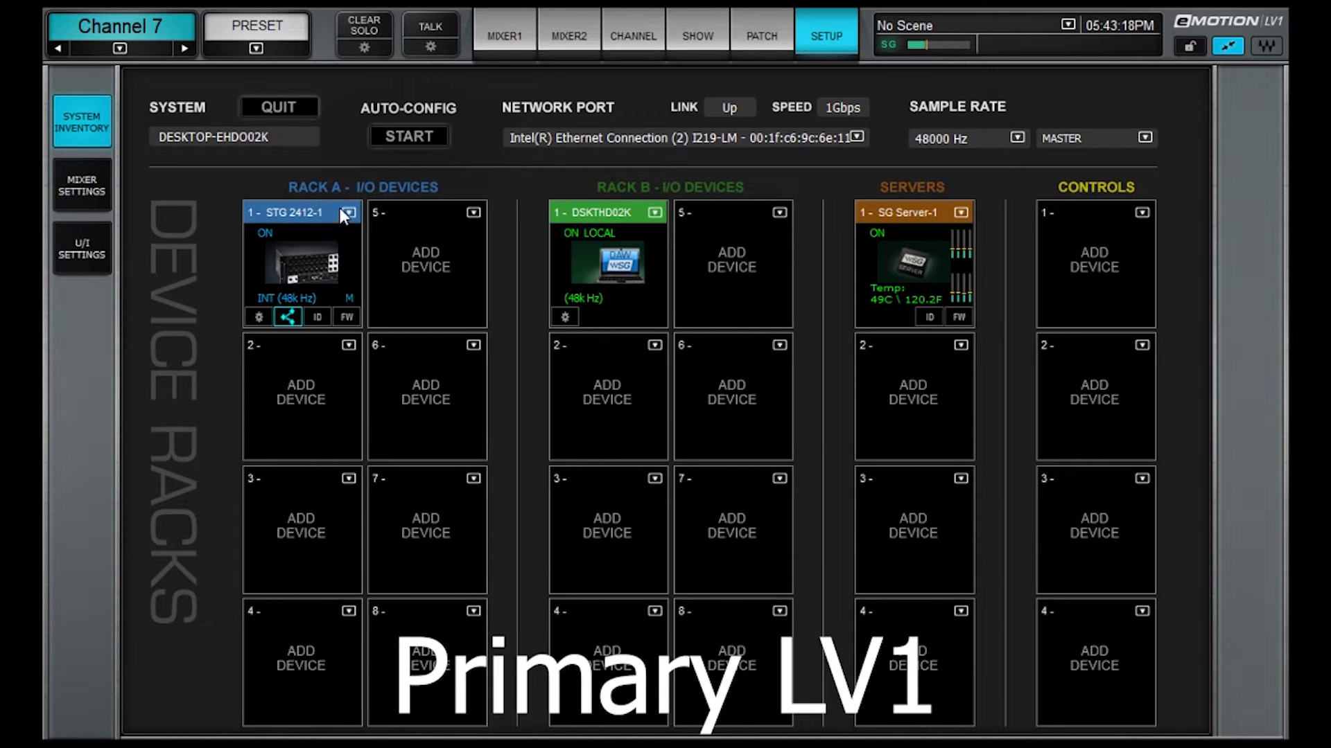
- Select channel 2 on the primary mixer and show the channels' input controls
click(493, 33)
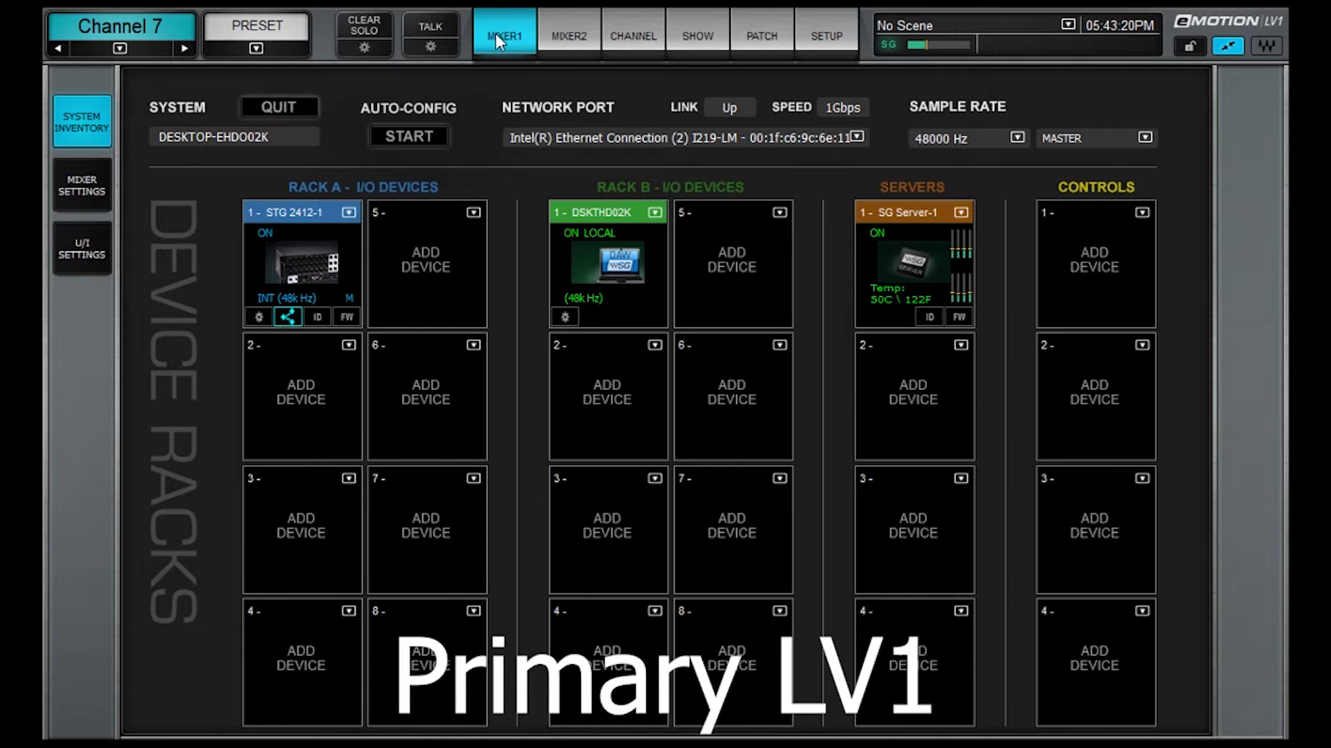
click(214, 440)
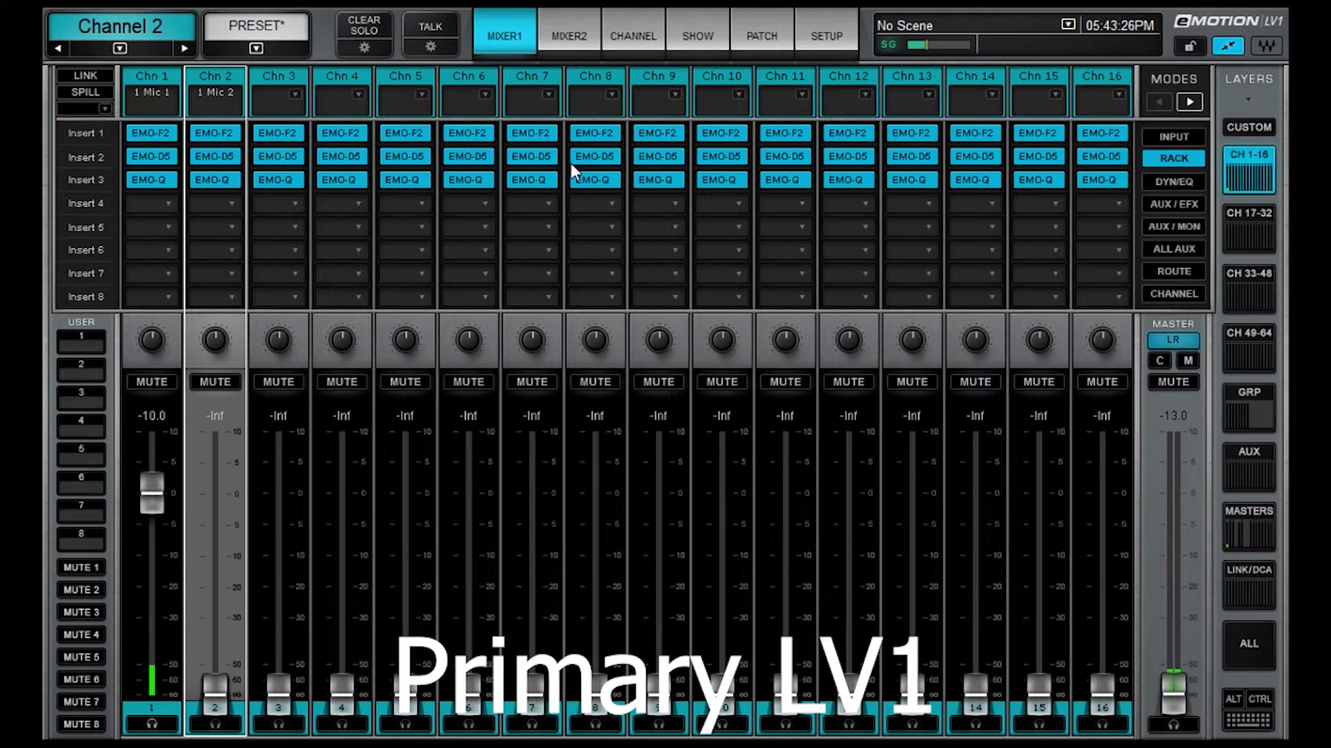
click(1180, 134)
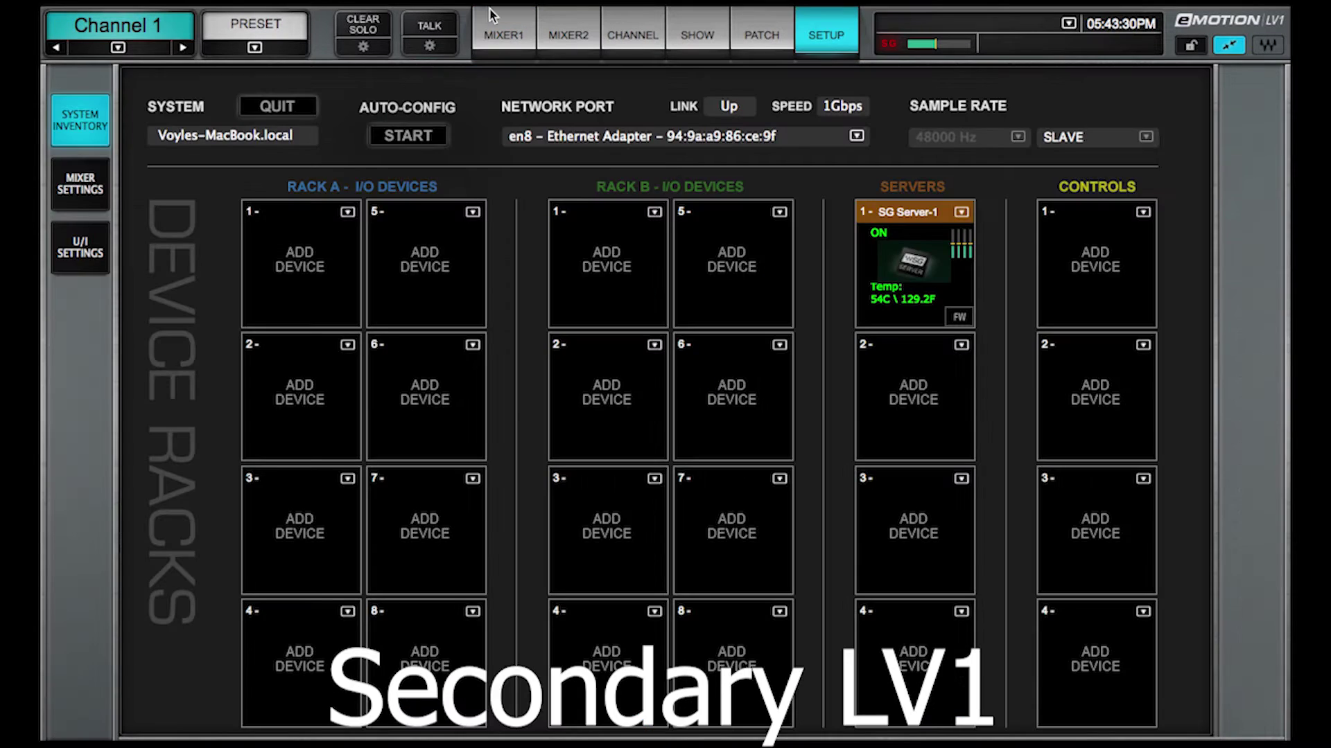
- On the secondary LV1, check which input sources are available for channel 1
click(504, 31)
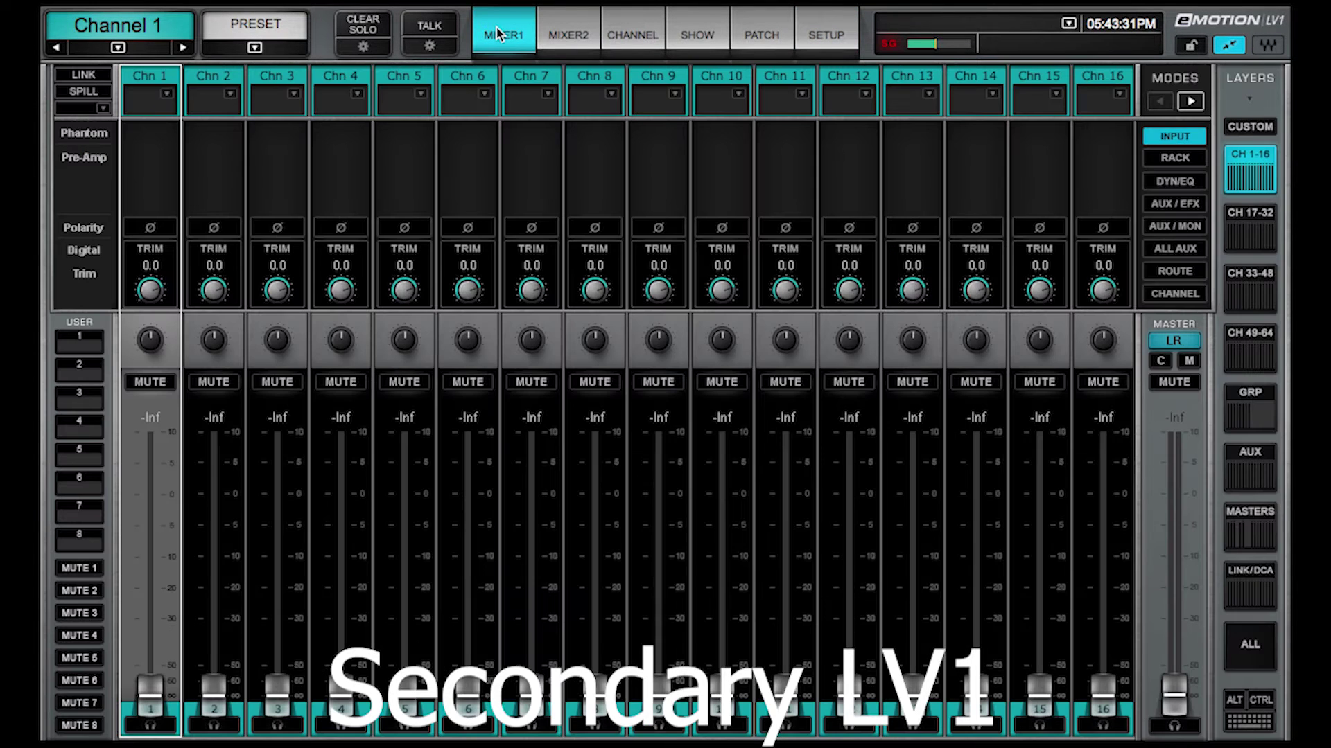
click(169, 97)
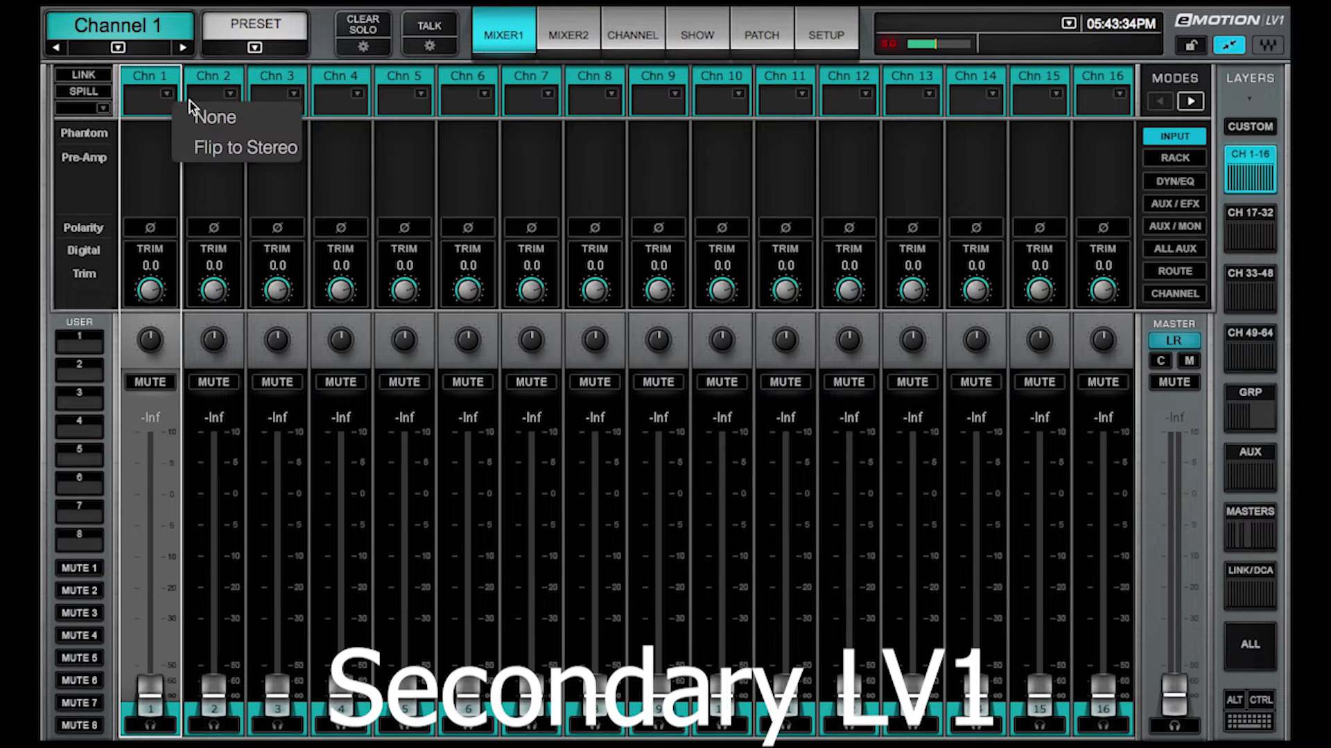
click(838, 18)
- Add the shared STG 2412-1 to the first Rack A slot of the secondary system
click(813, 27)
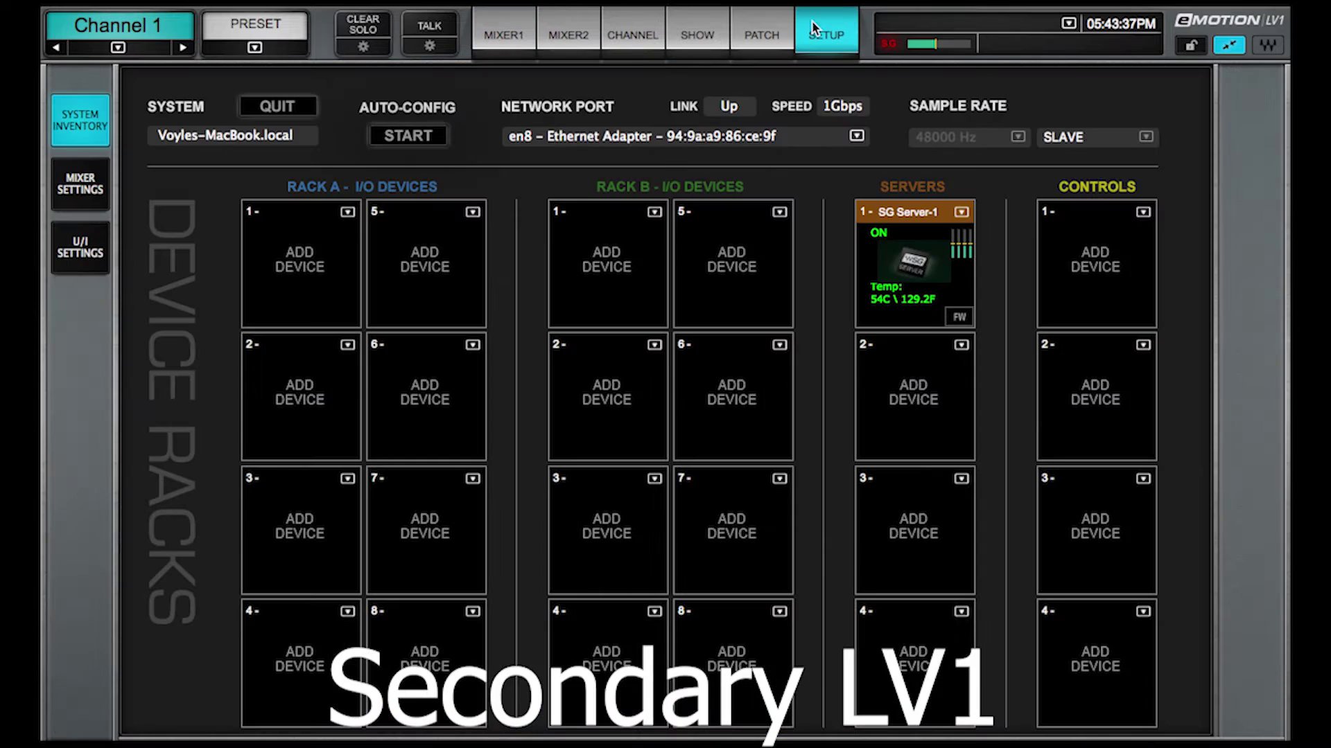
click(348, 214)
mouse_move(401, 237)
click(604, 257)
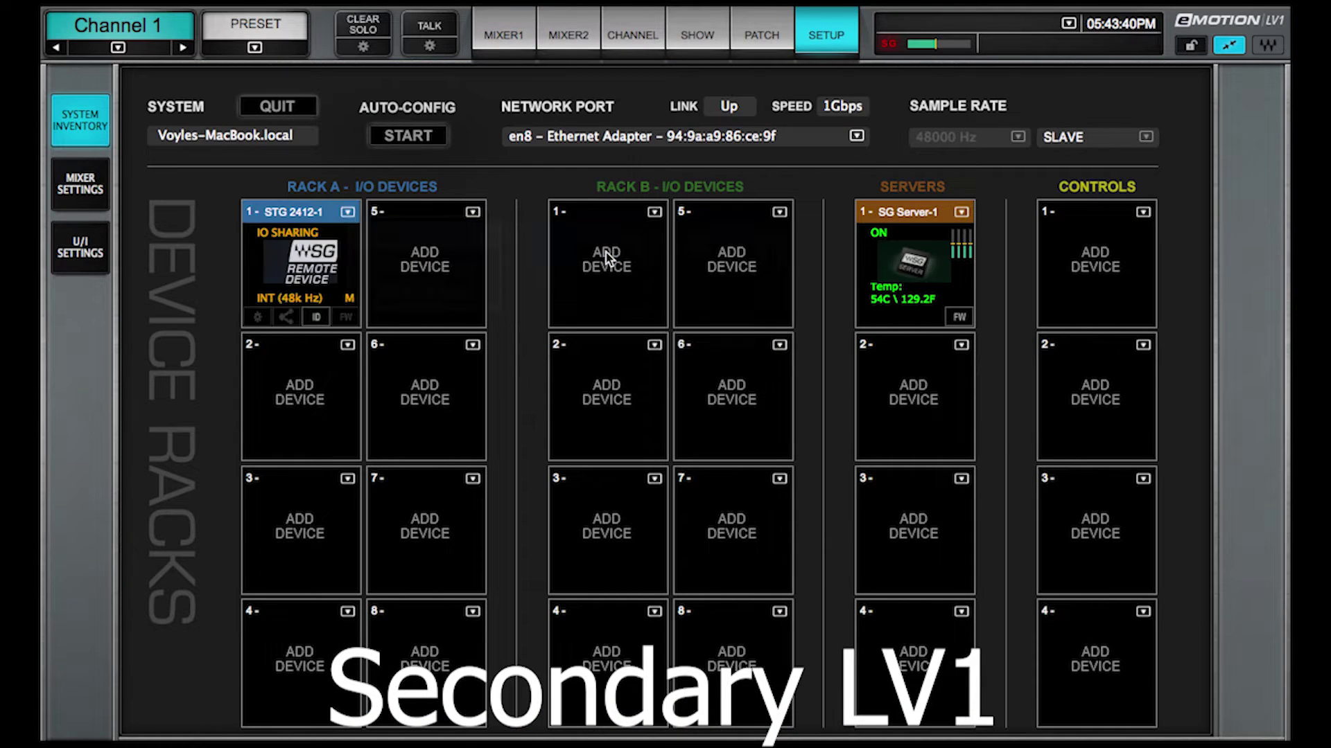
- Check the network devices listed for the first Rack A slot and return to the secondary mixer's channel view
click(347, 211)
mouse_move(450, 236)
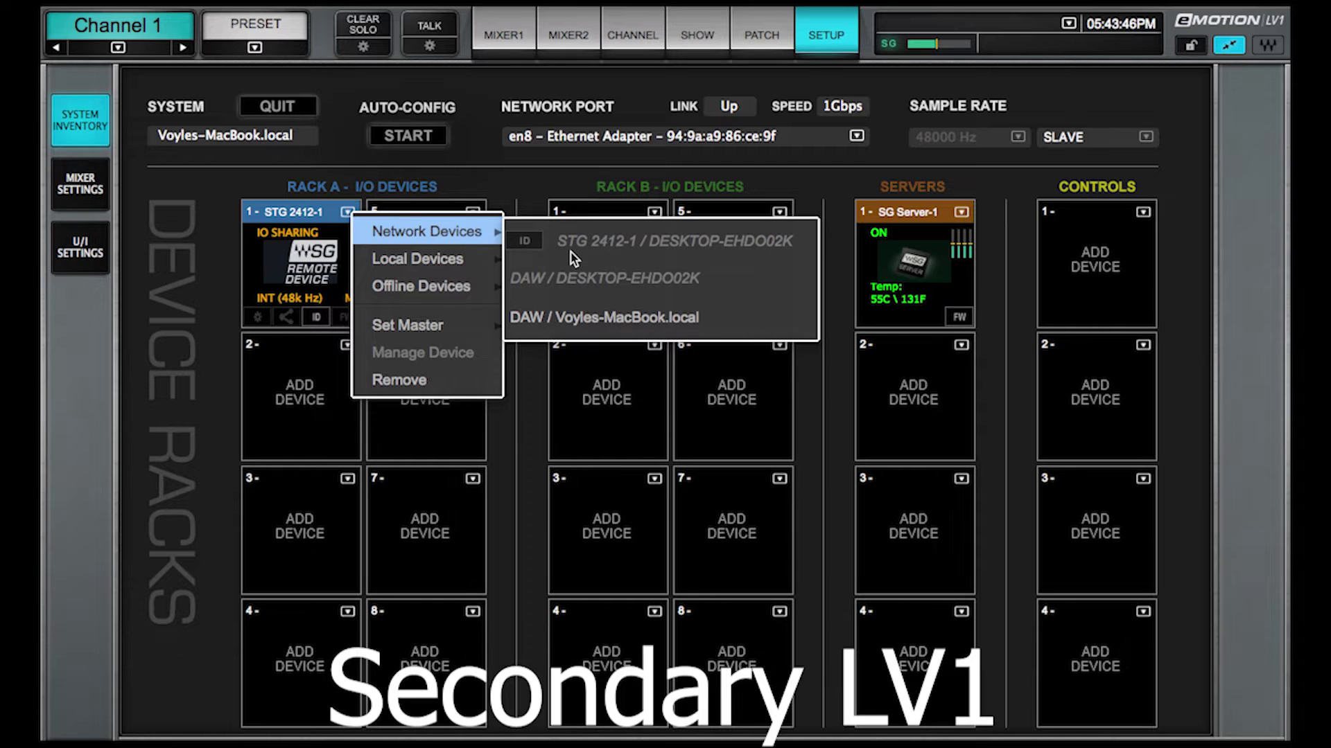
click(488, 40)
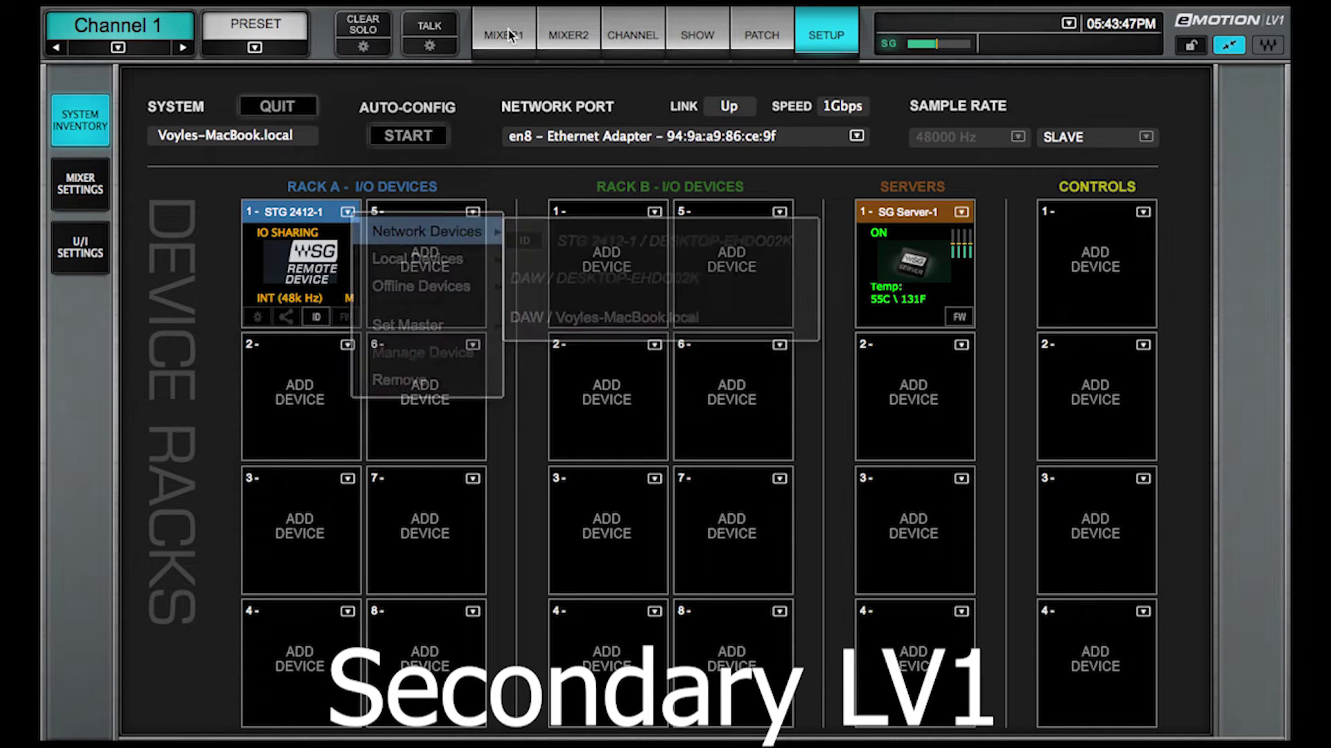
click(487, 40)
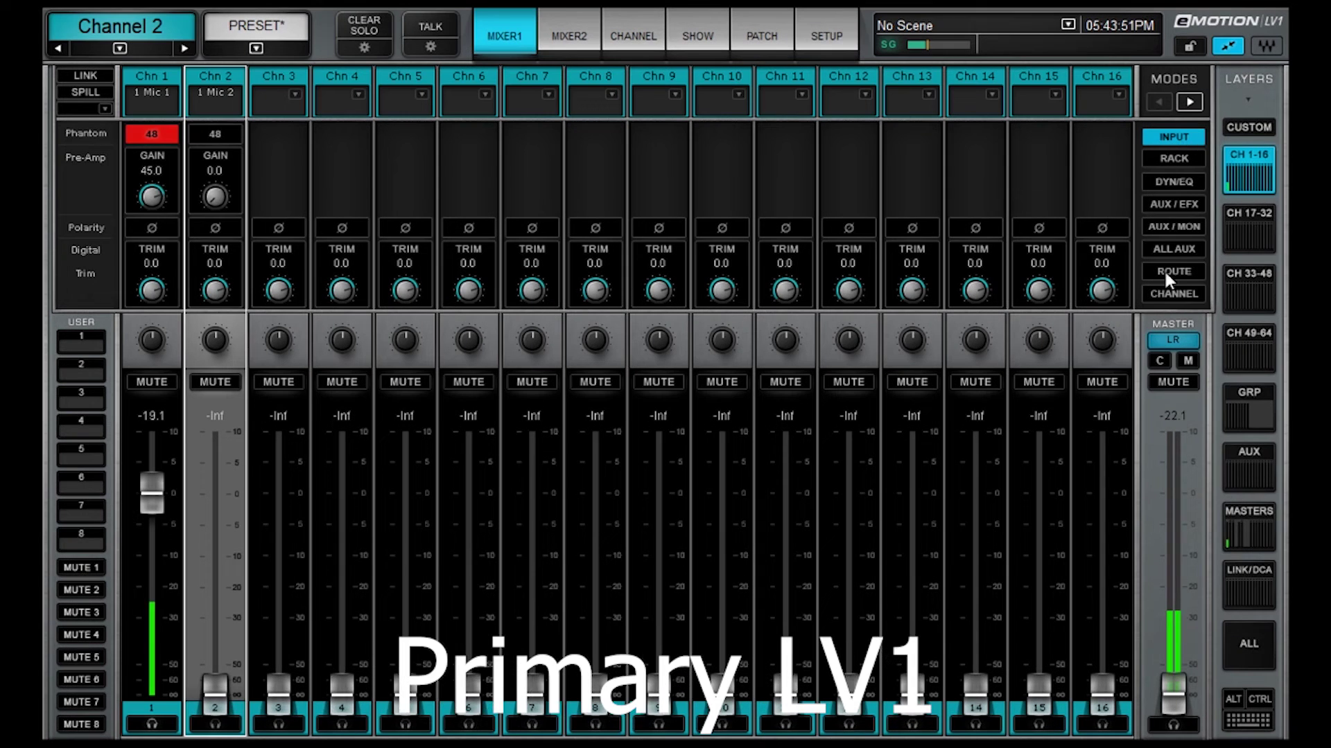
- Try to adjust the Mic 2 preamp gain from the primary mixer and from the secondary mixer
drag(214, 199, 213, 173)
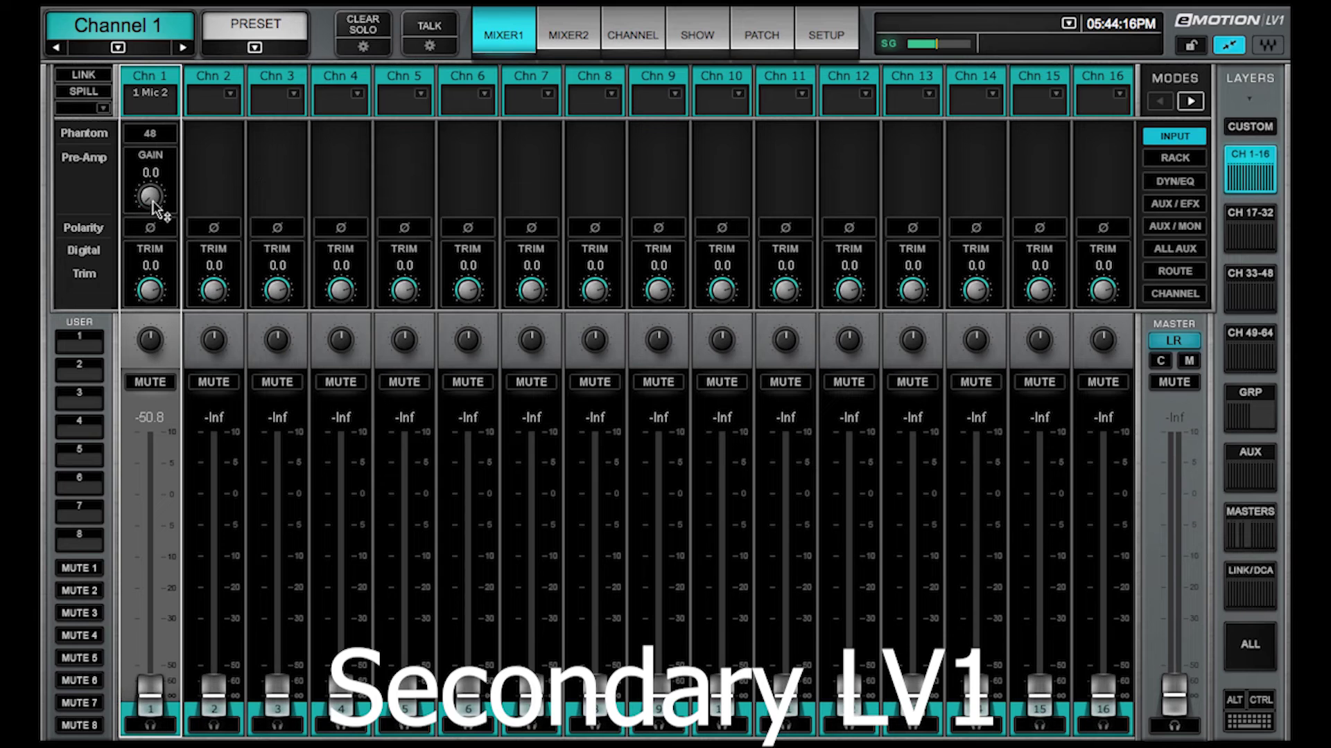
drag(150, 196, 150, 169)
mouse_move(150, 196)
mouse_down()
mouse_move(157, 208)
mouse_move(152, 188)
mouse_up()
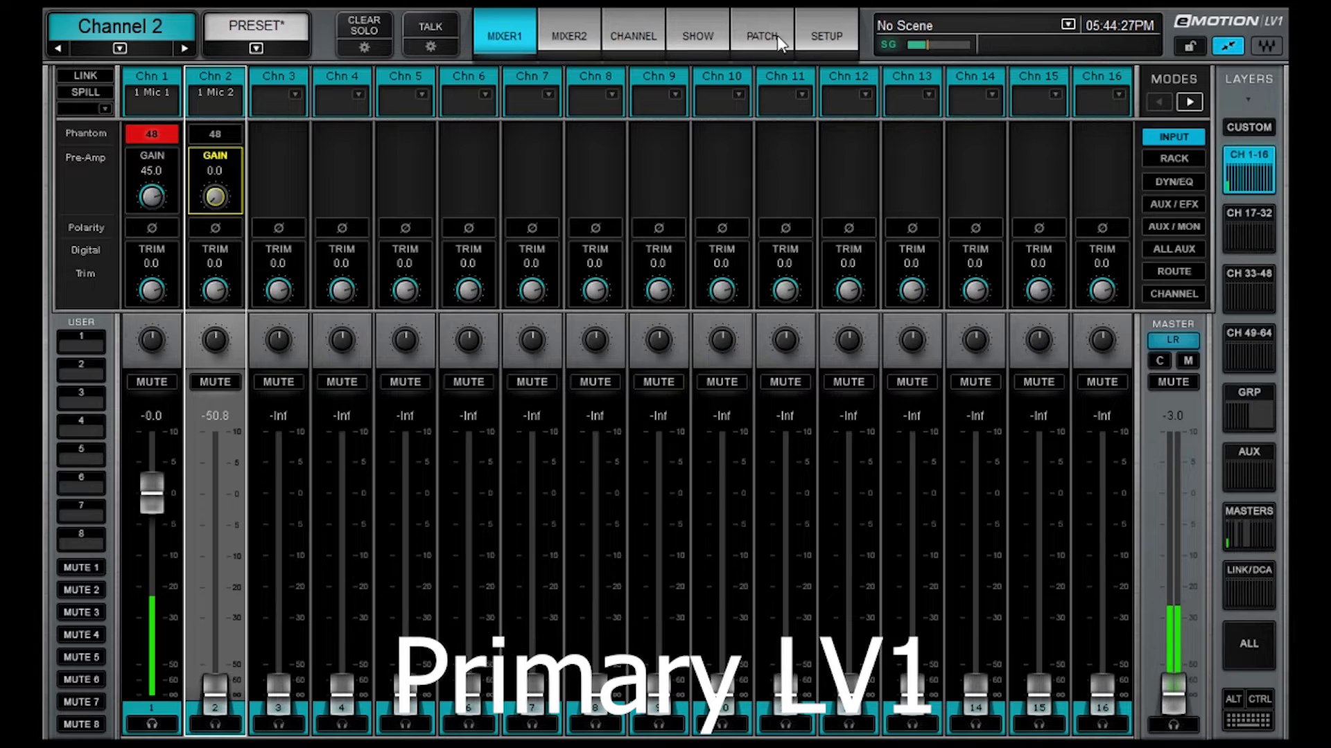
- On the primary LV1, enable Share Preamp Control for the STG 2412-1
click(827, 25)
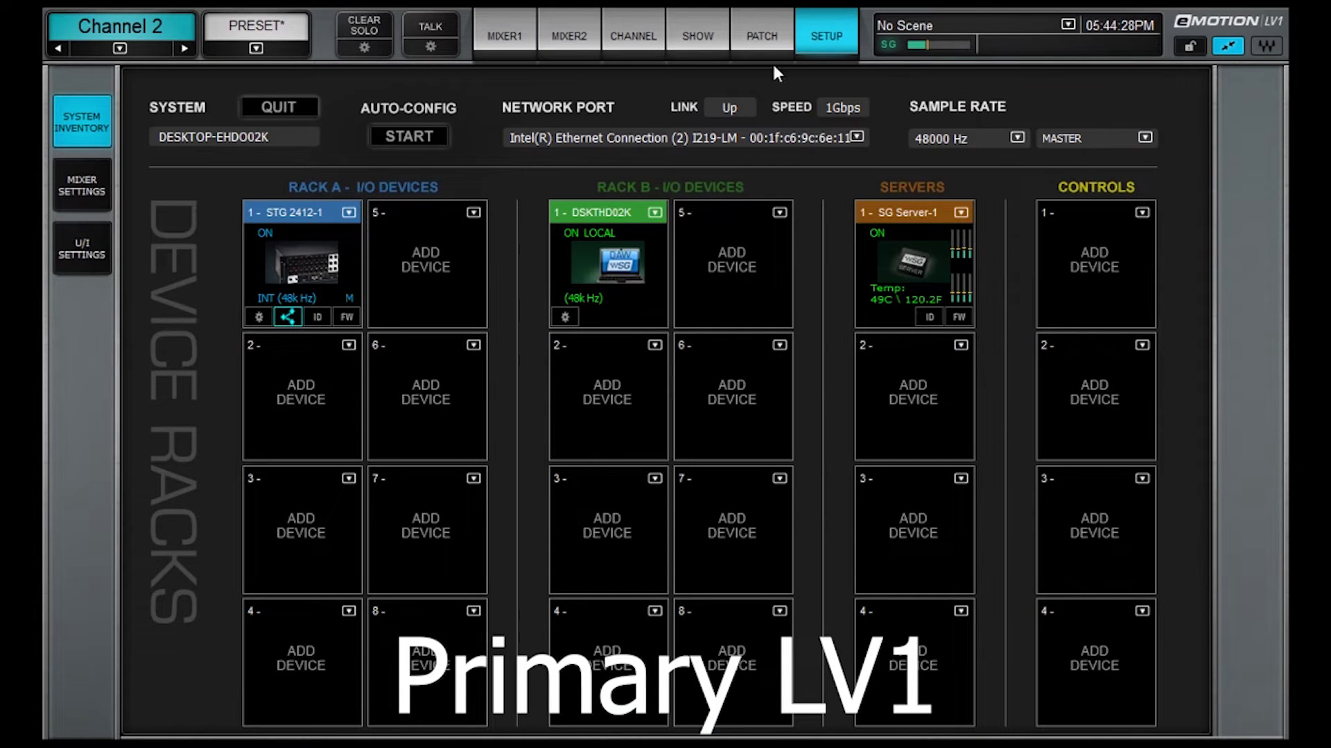
click(346, 208)
click(446, 336)
- Toggle channel 2's 48 V phantom power on the primary mixer and set its preamp gain to 21.0
click(505, 19)
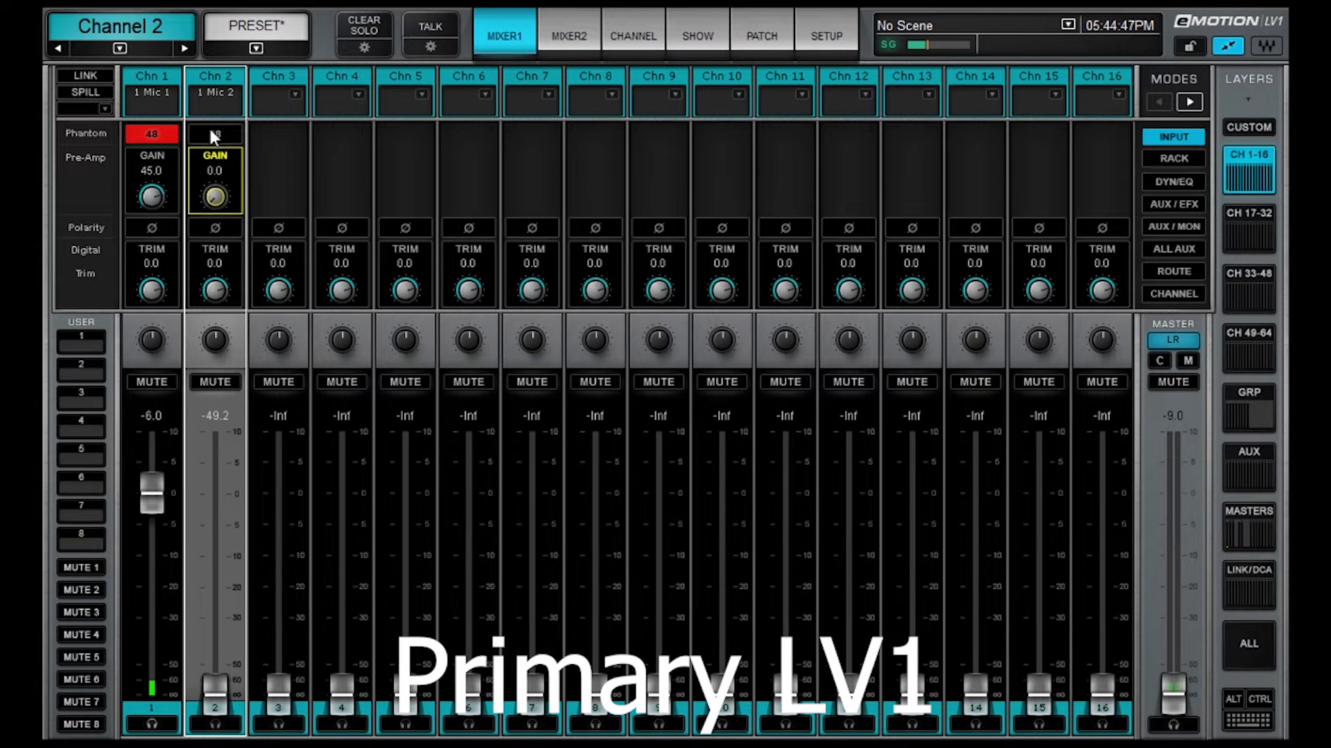
click(210, 129)
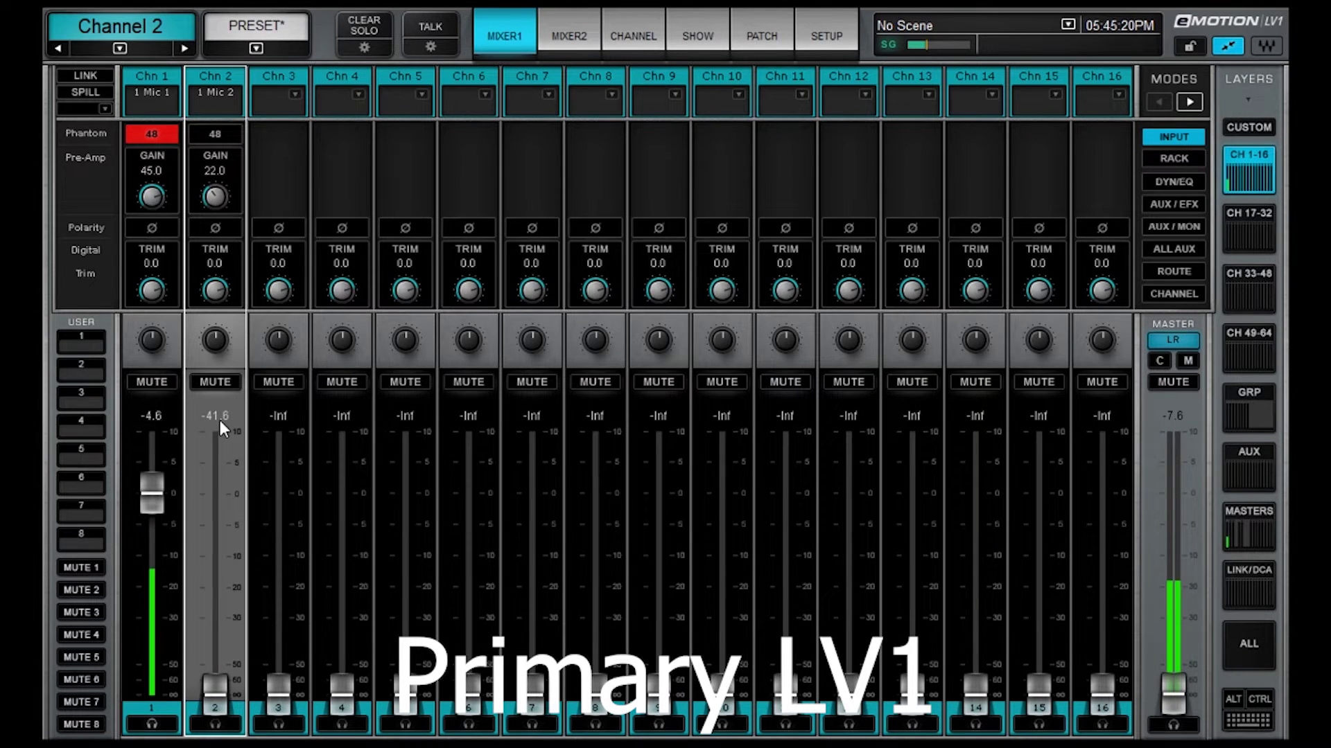
drag(207, 209, 206, 194)
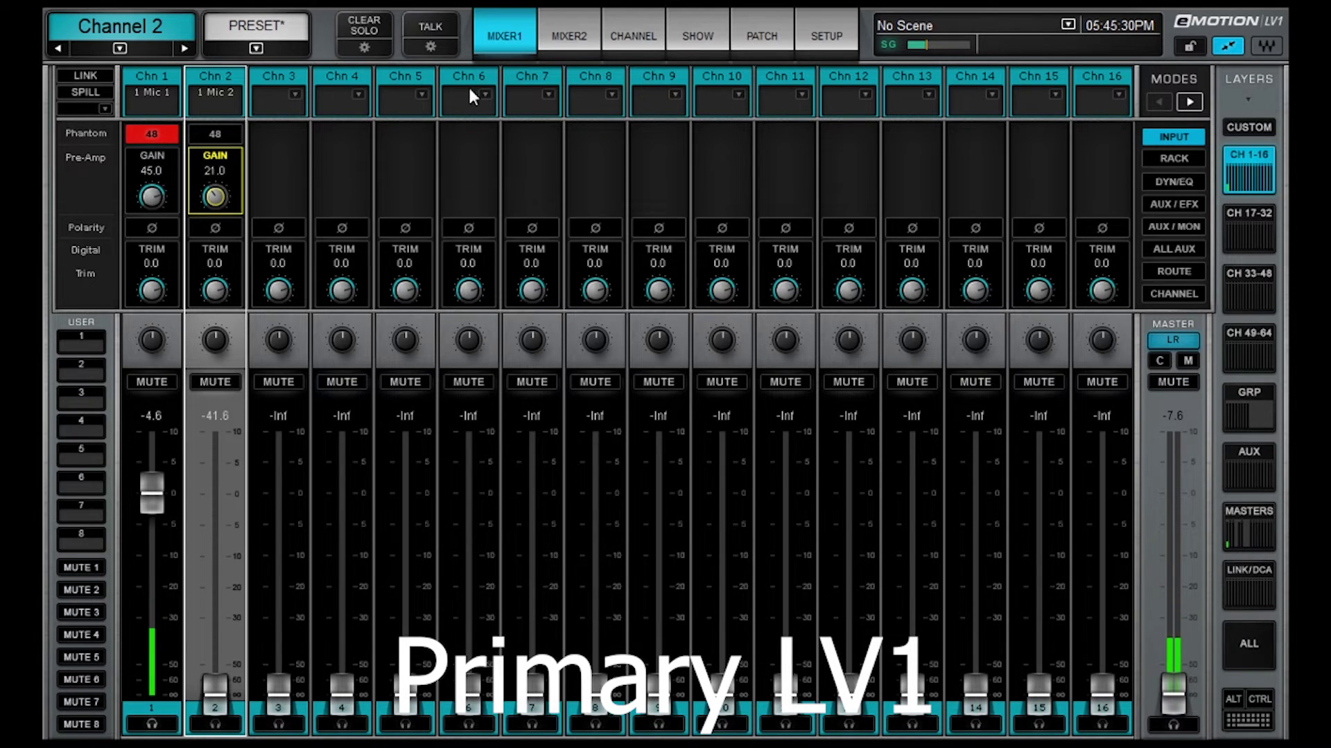
- On the primary LV1, check the STG 2412-1's device options in the system inventory and return to the mixer view
click(851, 50)
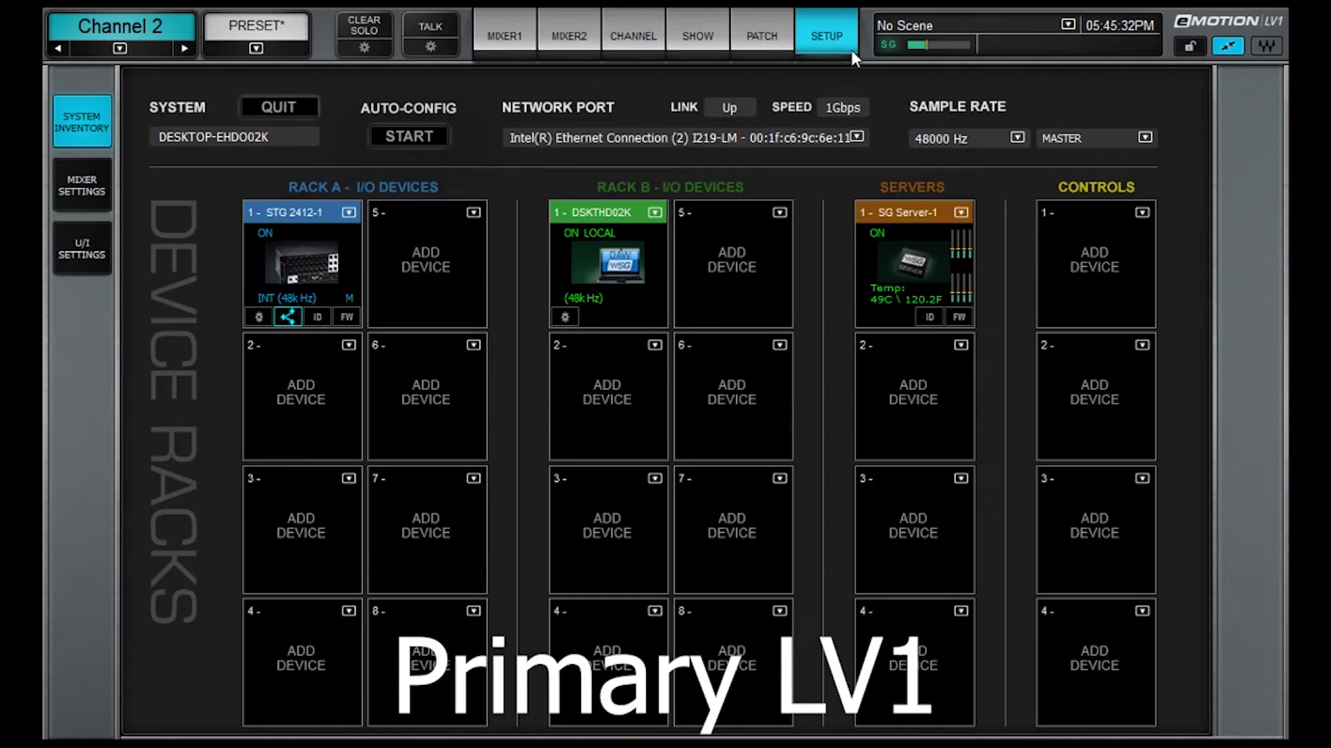
click(348, 212)
click(505, 33)
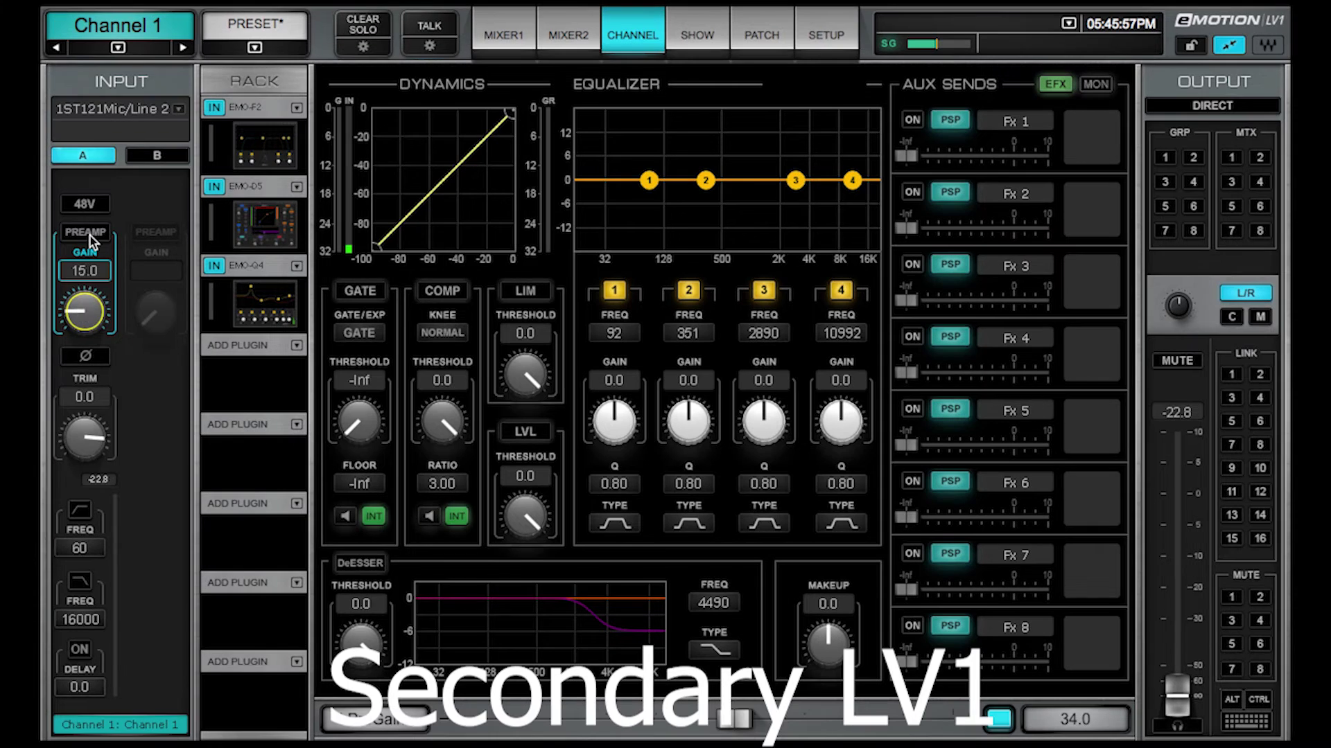
- On the secondary LV1, switch channel 1 to local virtual gain, raise the V-Gain to 28.0 and switch back to preamp mode
click(85, 232)
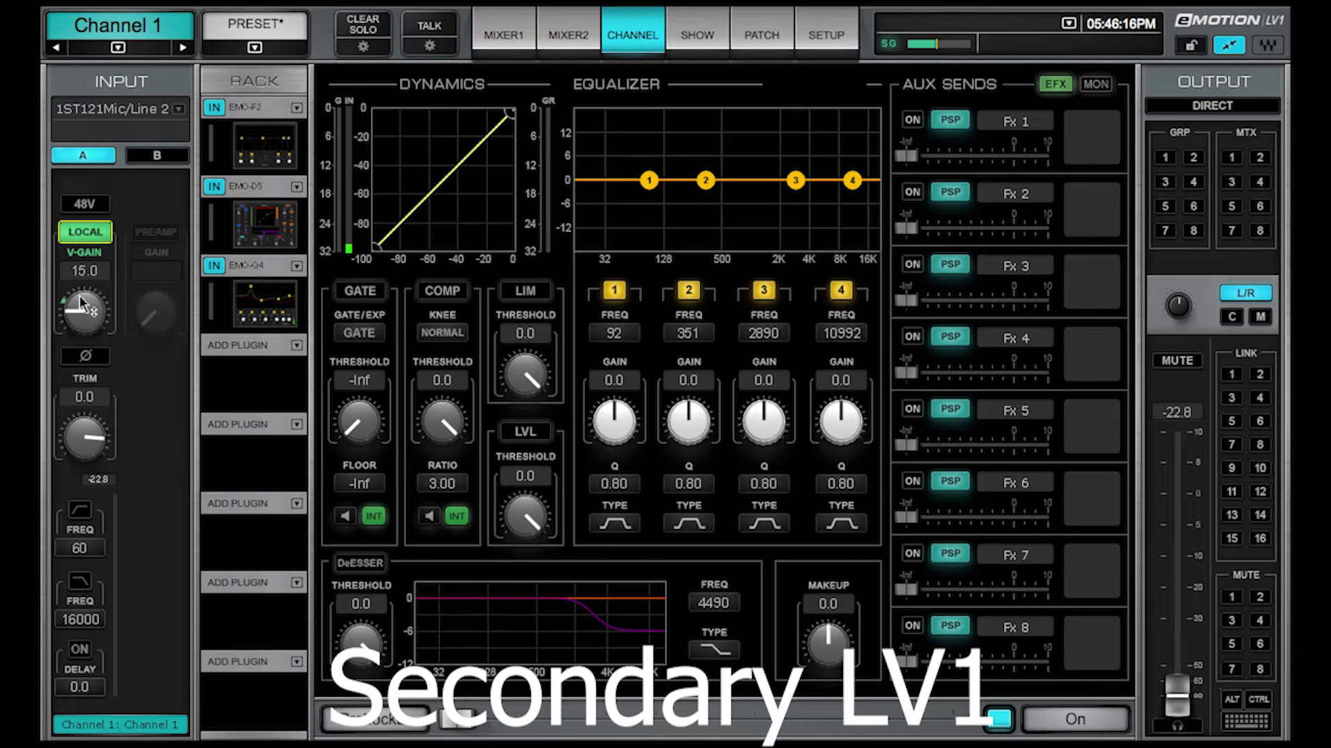
scroll(83, 308, up, 11)
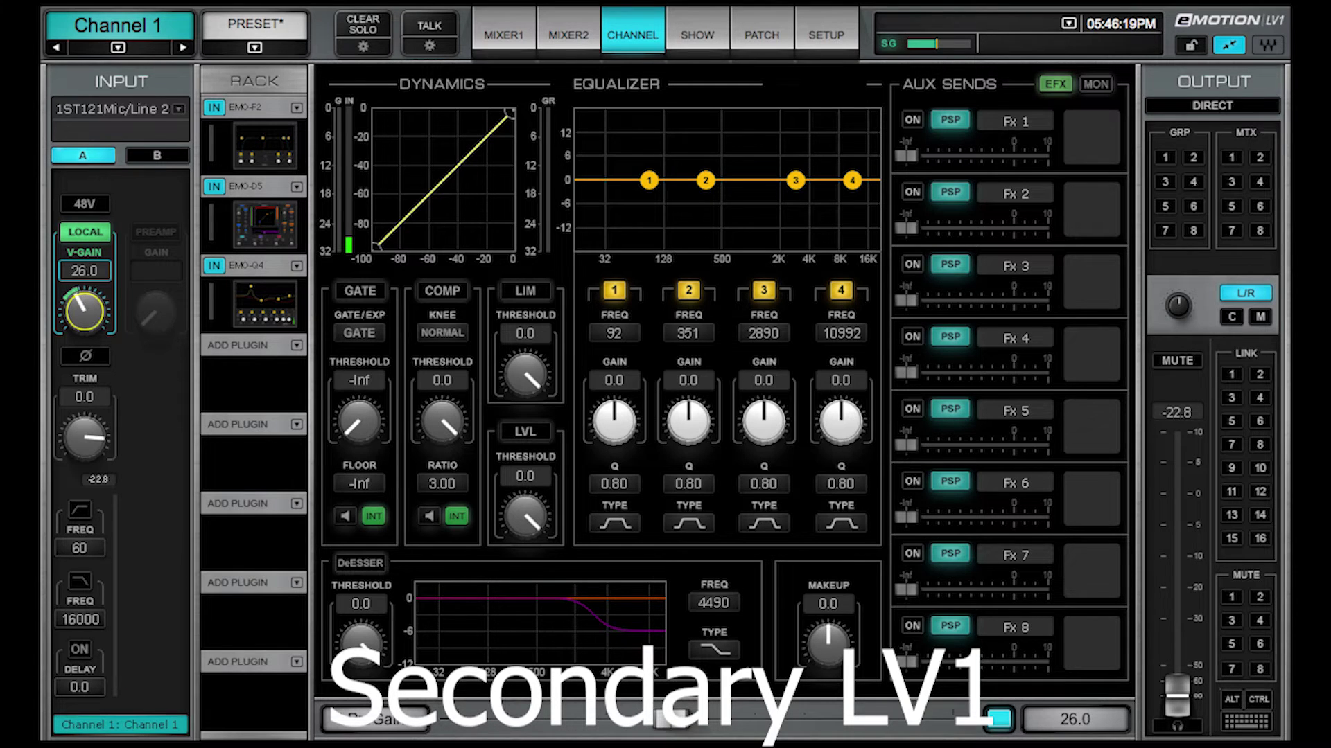
scroll(80, 306, up, 2)
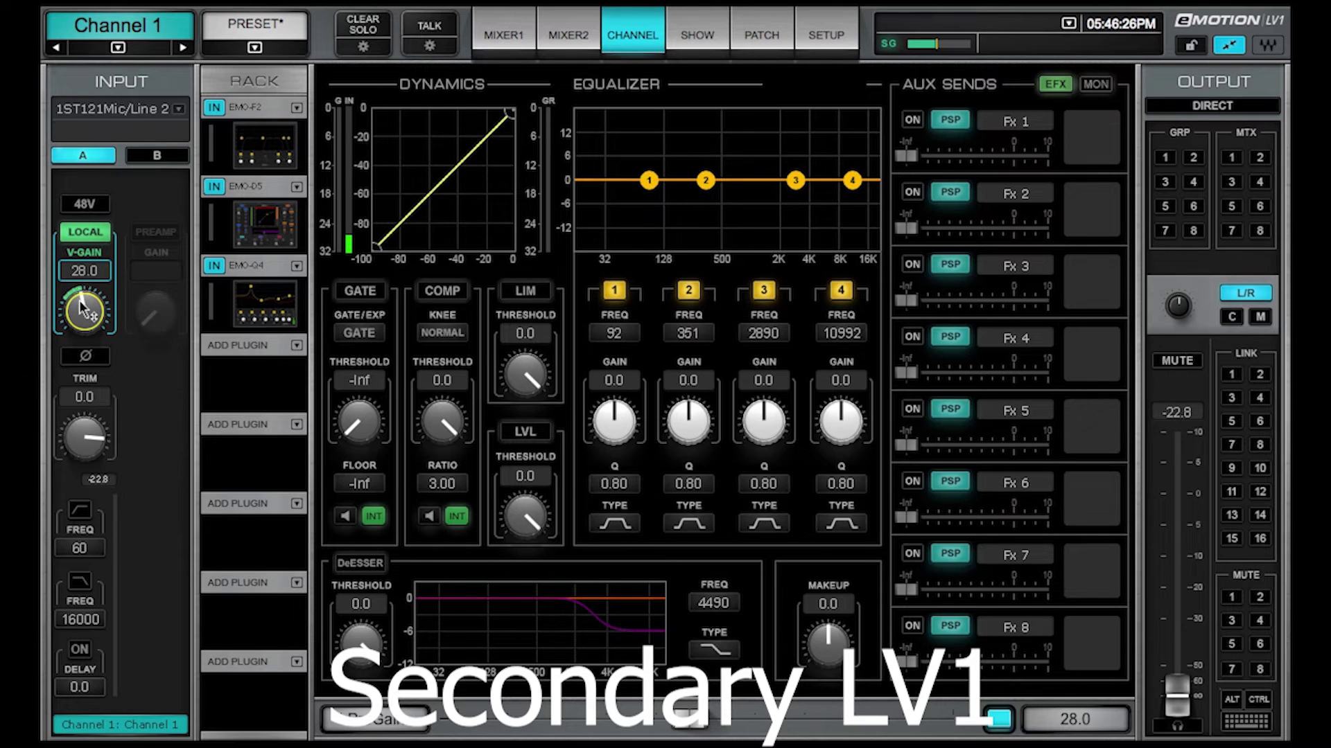
click(93, 233)
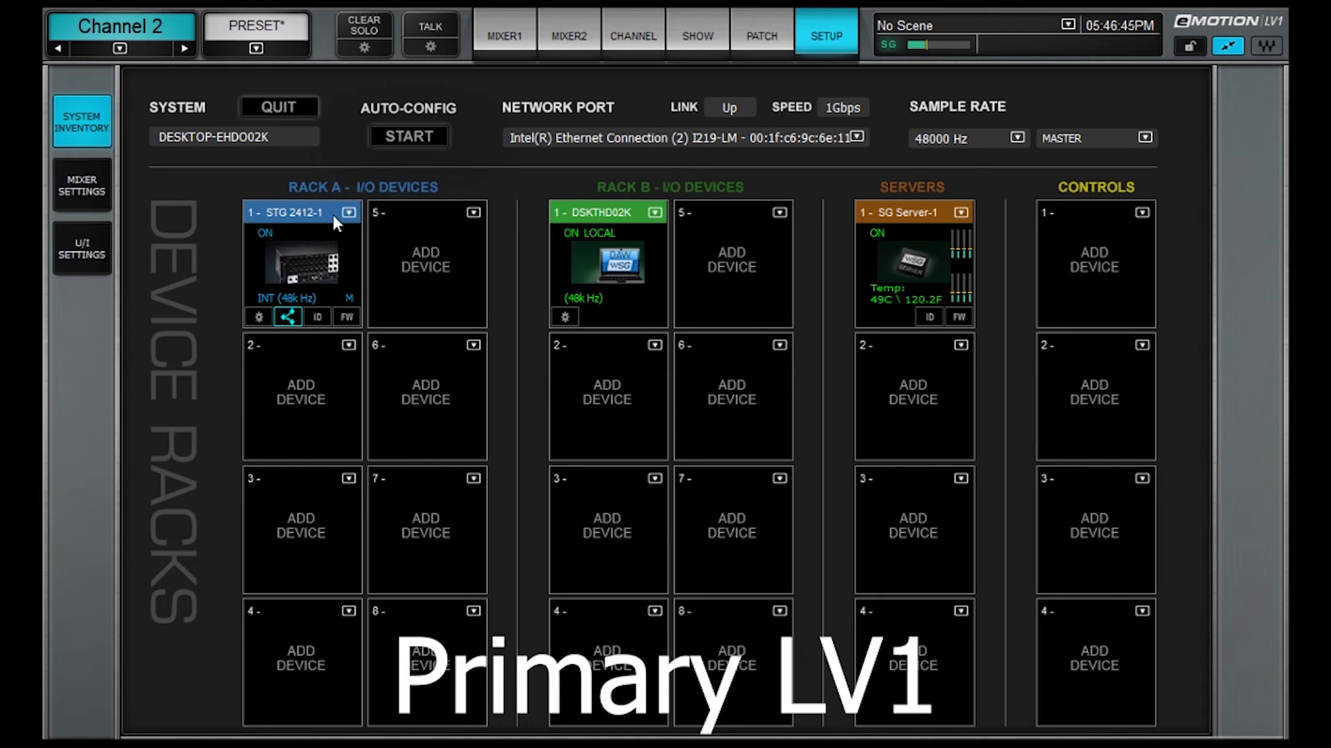
- On the primary LV1, enable Share Preamp Control for the STG 2412-1 and set channel 2's preamp gain to 17.0
click(352, 212)
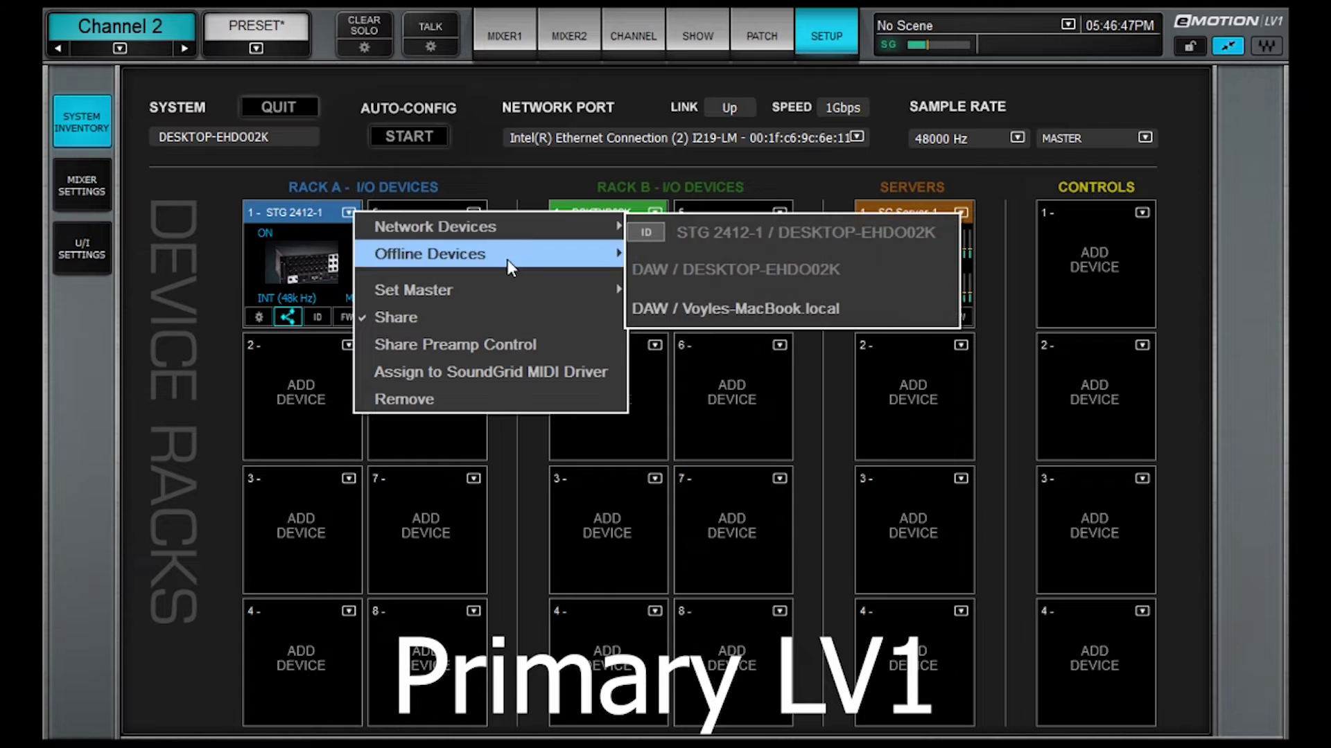
click(510, 345)
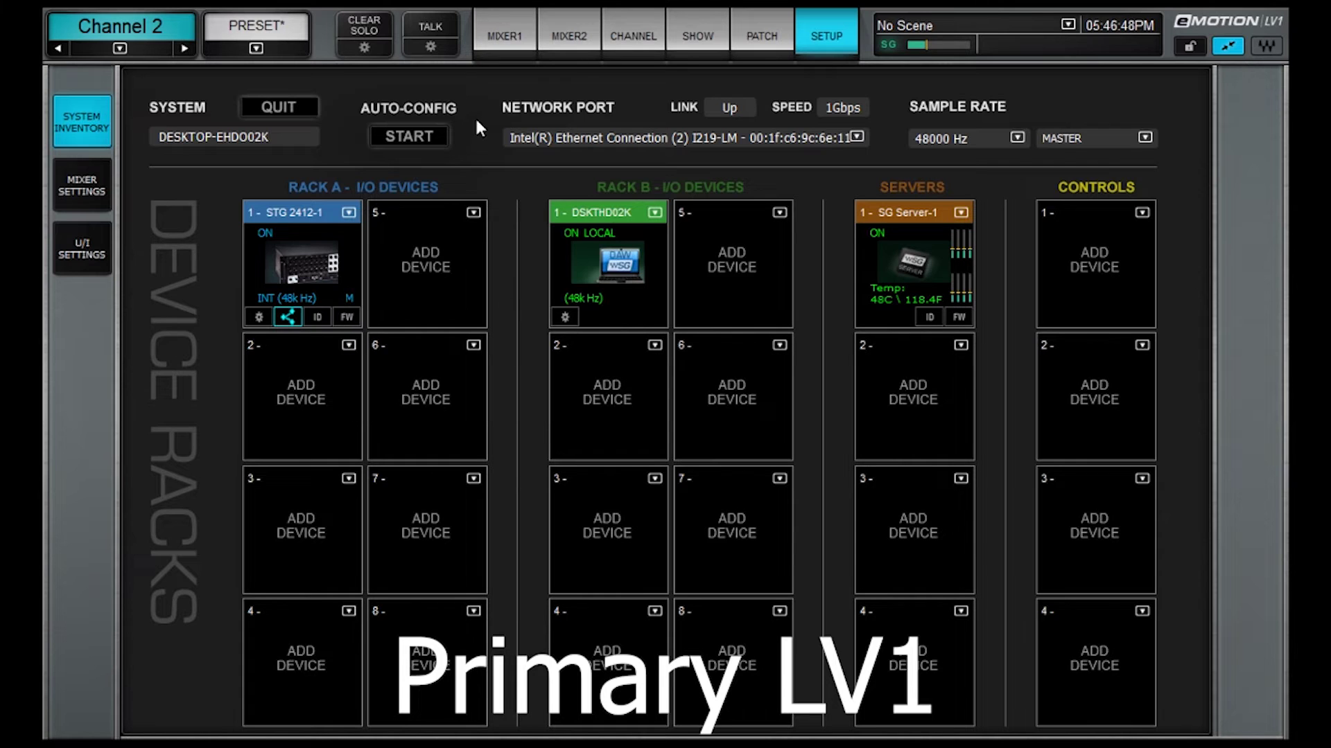
click(498, 27)
drag(214, 197, 215, 190)
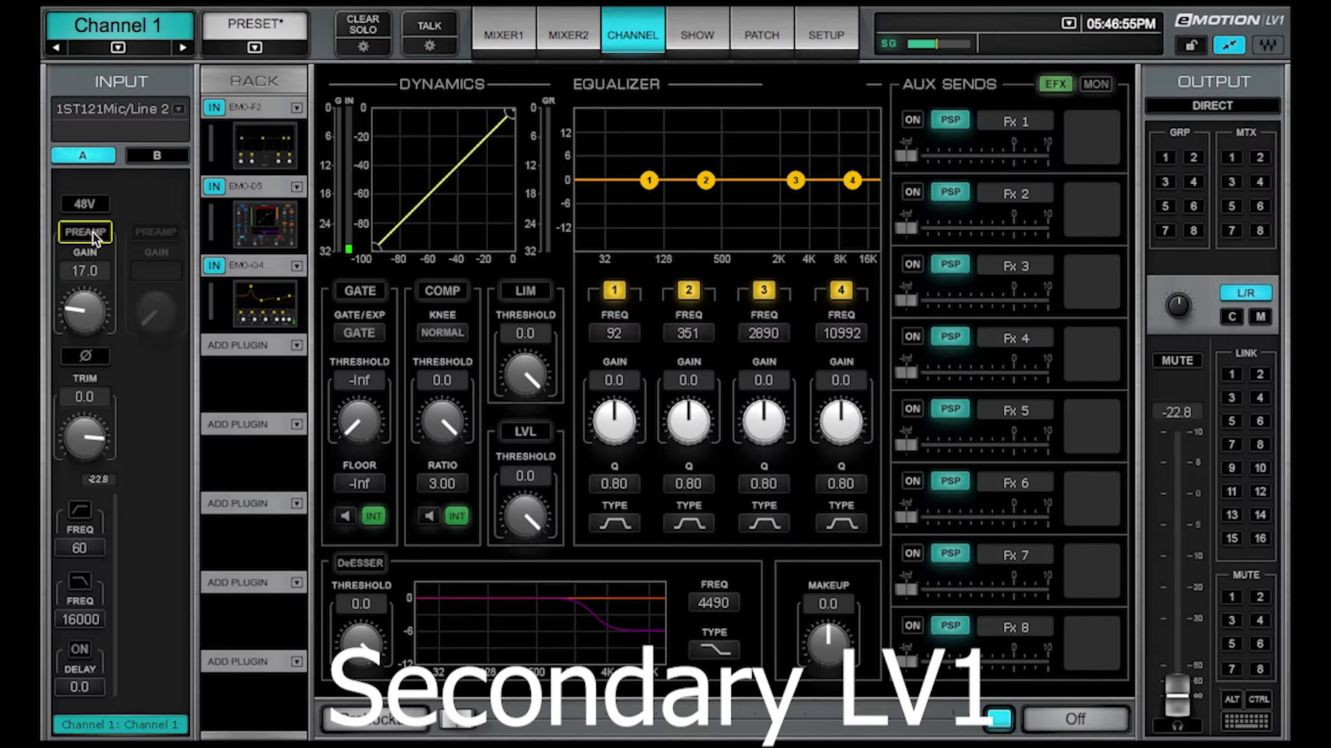
- On the secondary LV1, try local virtual gain on channel 1, raise its preamp gain to 37.0 and switch it to local again
click(84, 232)
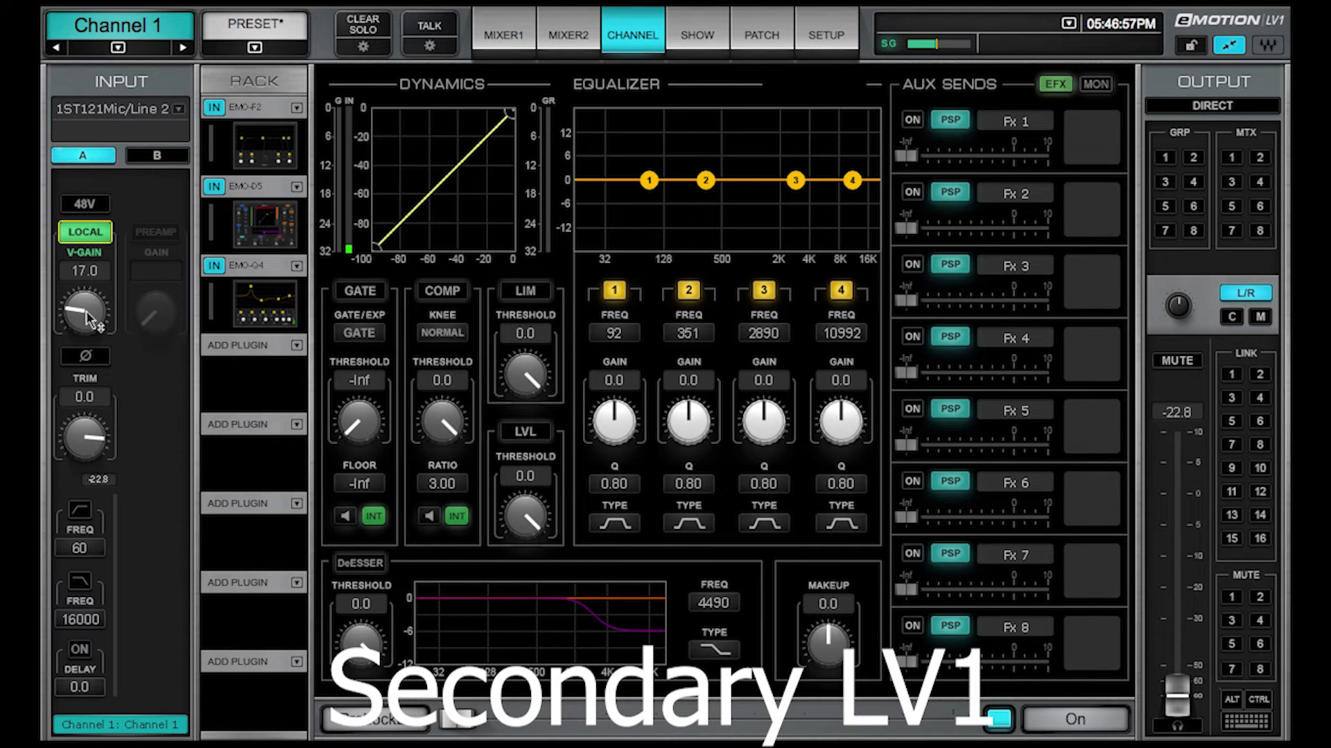
mouse_move(85, 313)
mouse_down()
mouse_move(85, 296)
mouse_move(88, 320)
mouse_up()
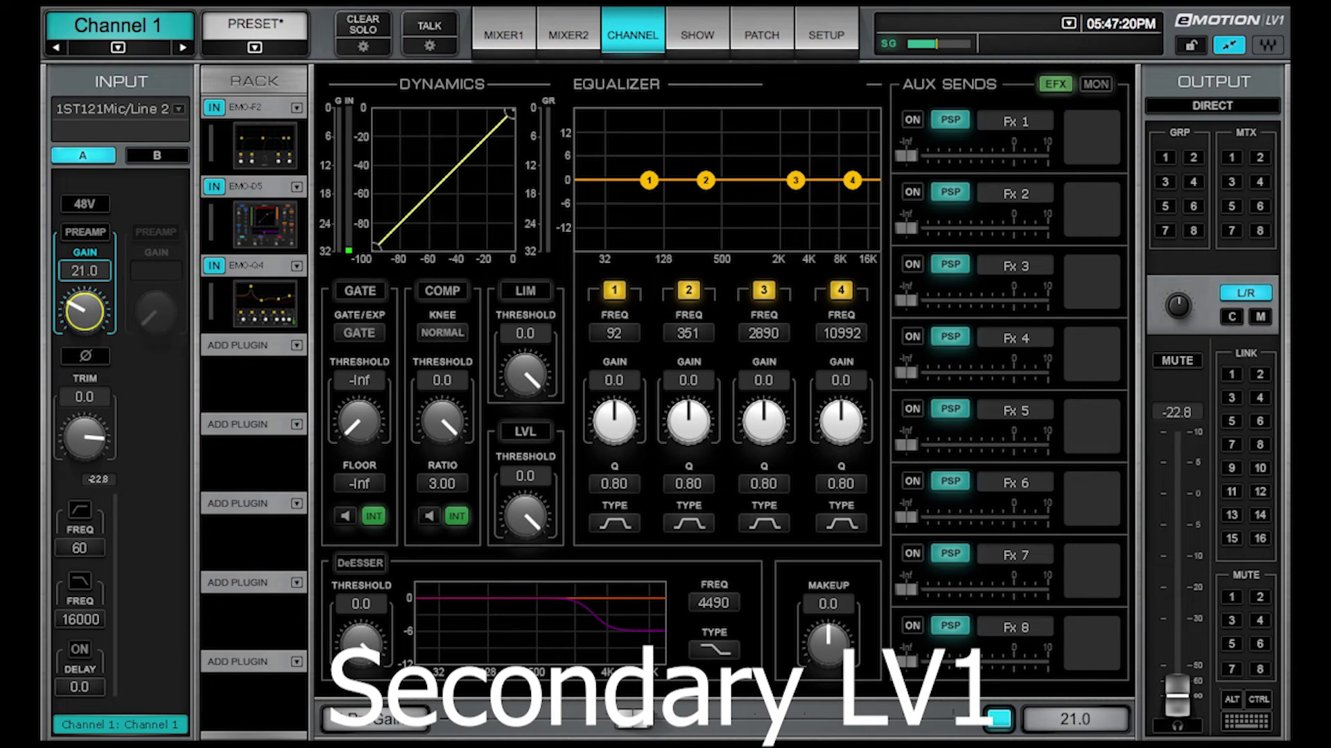
scroll(88, 308, down, 1)
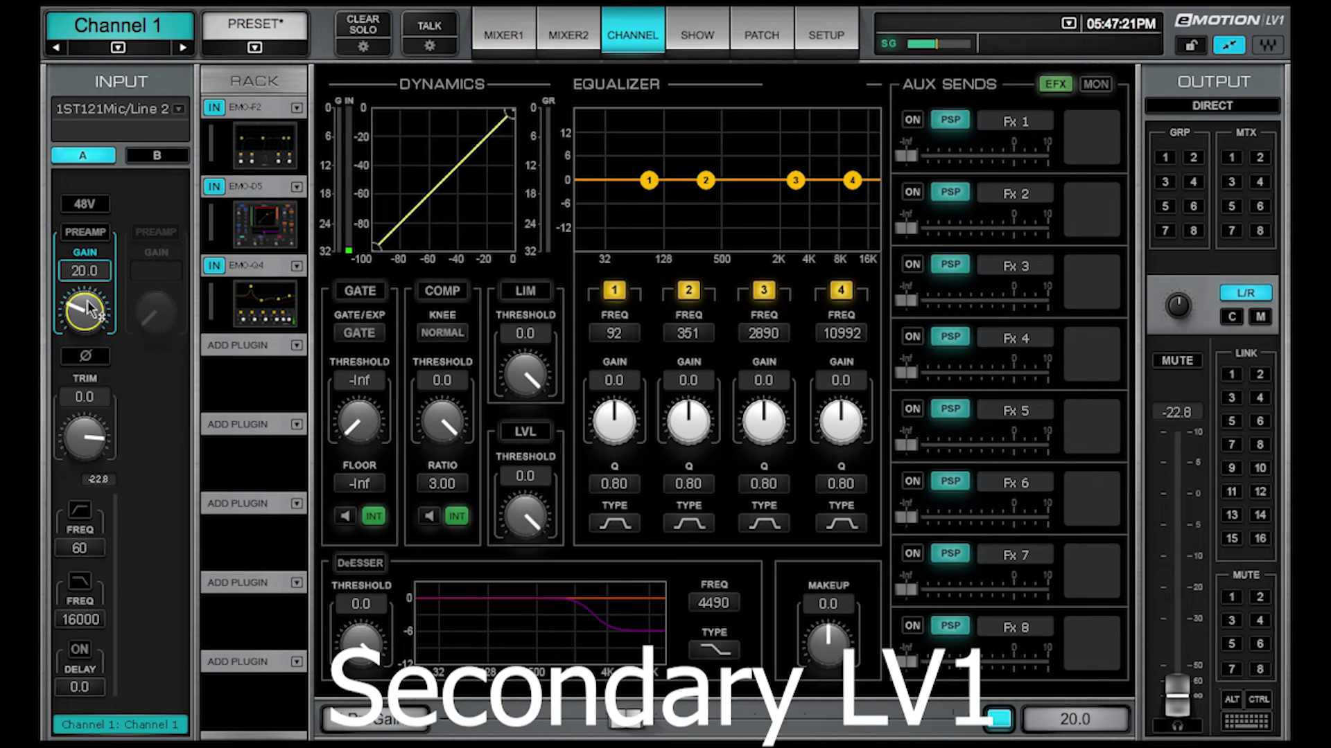
scroll(88, 309, up, 15)
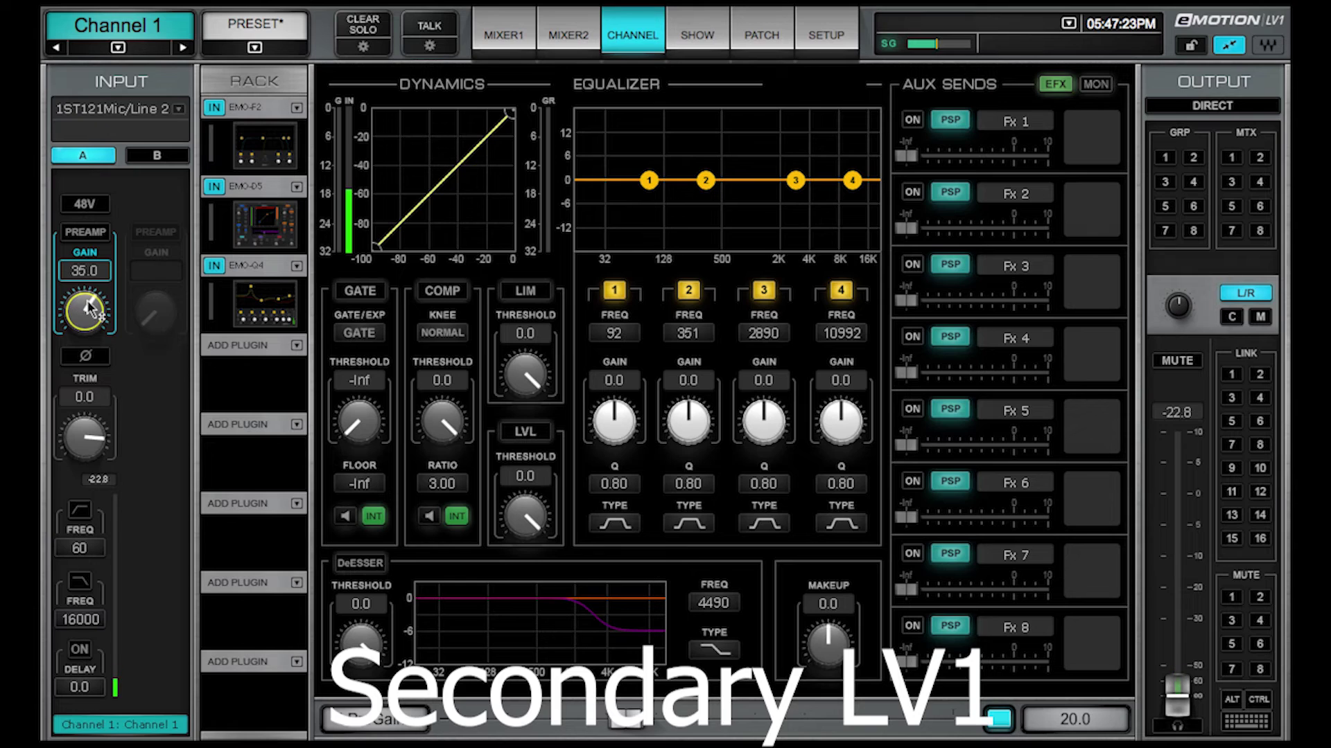
scroll(89, 309, up, 2)
click(81, 234)
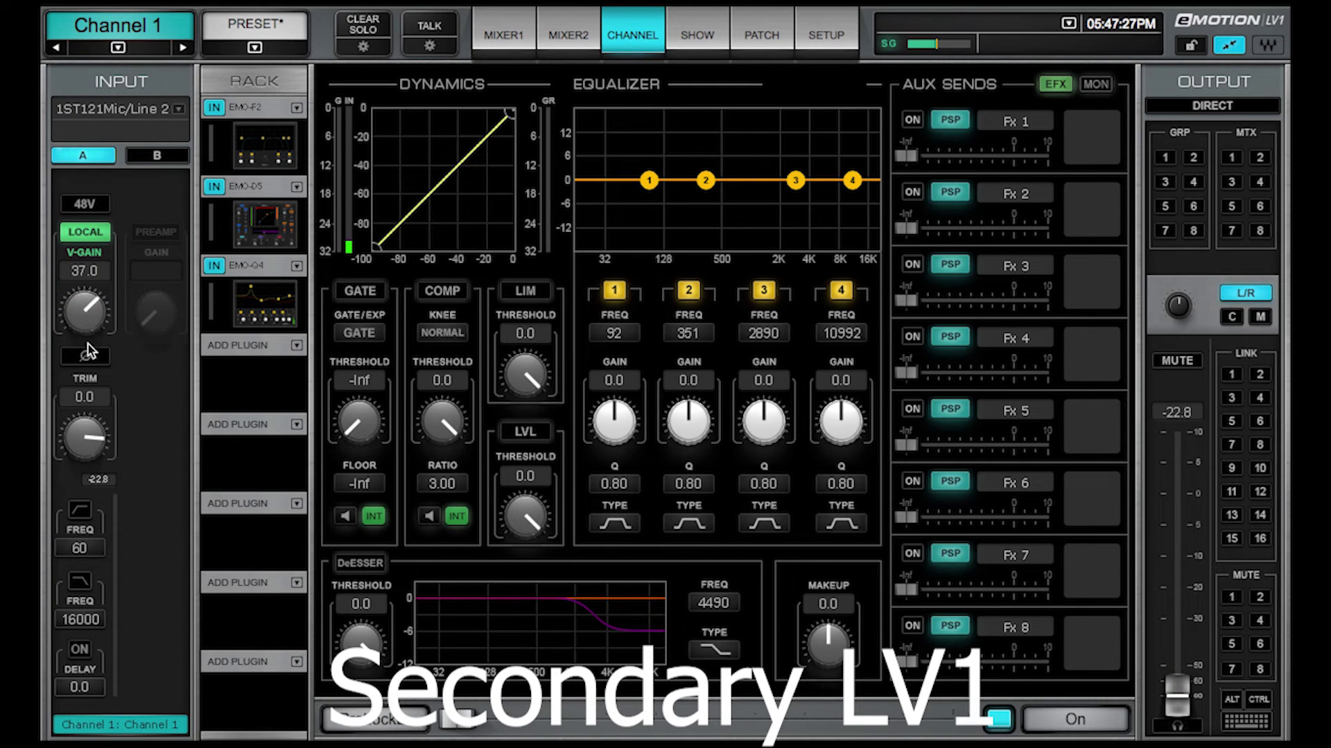
- On the primary LV1, lower channel 2's preamp gain to 20.0
scroll(85, 312, down, 16)
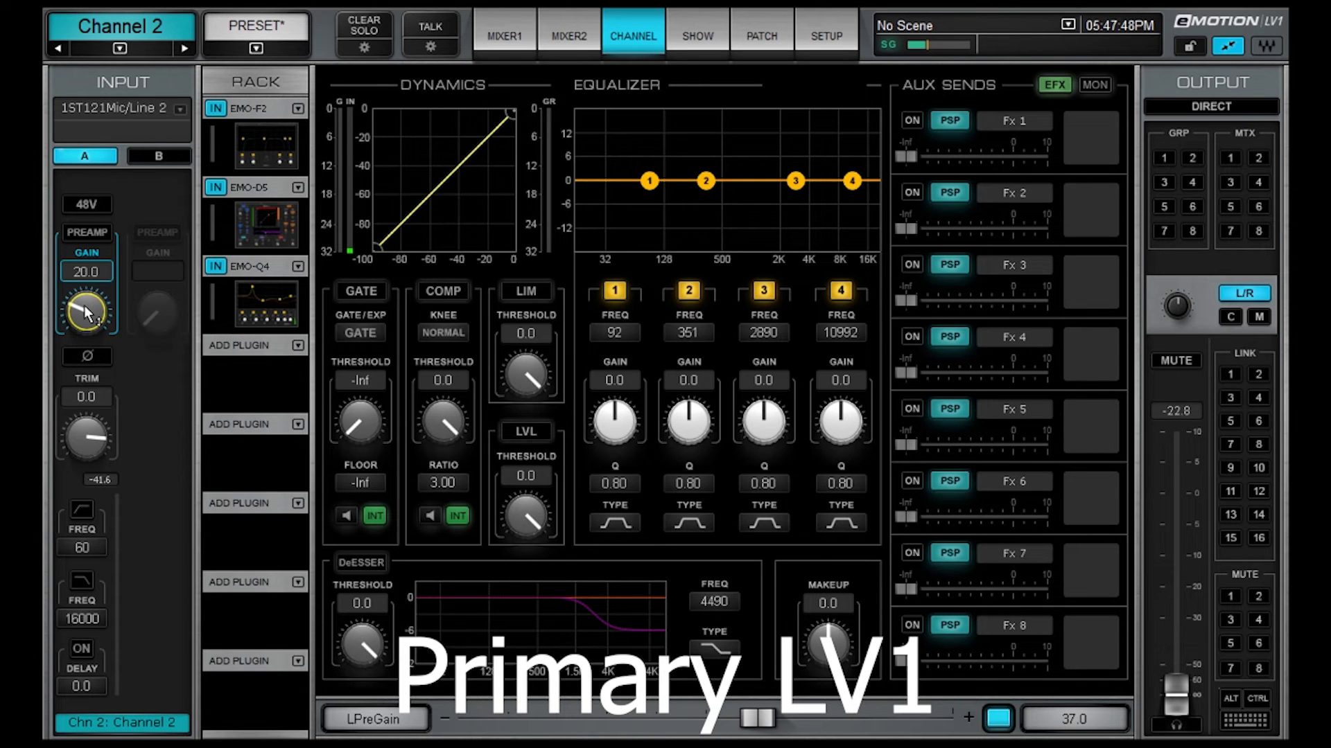
- Check the device options for the second Rack B slot, return to the first mixer view and select channel 9
click(811, 35)
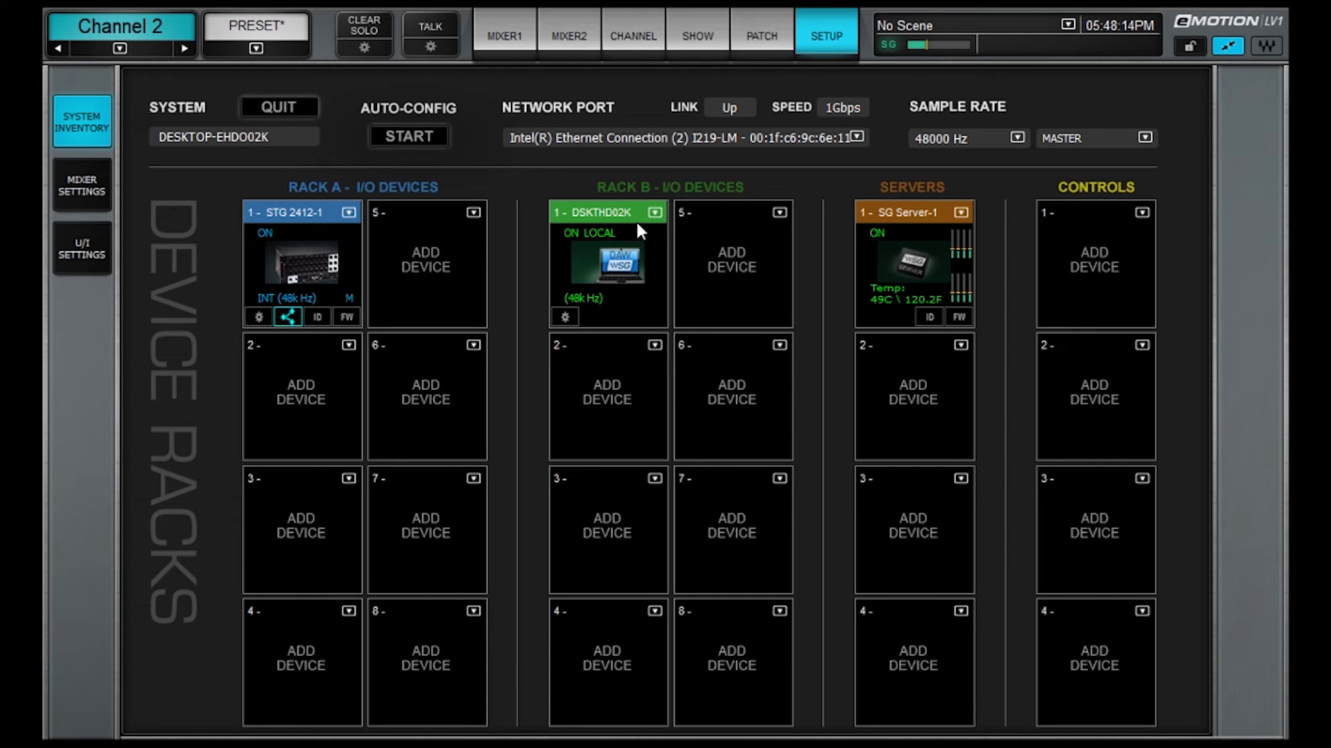
click(656, 344)
mouse_move(721, 358)
click(497, 27)
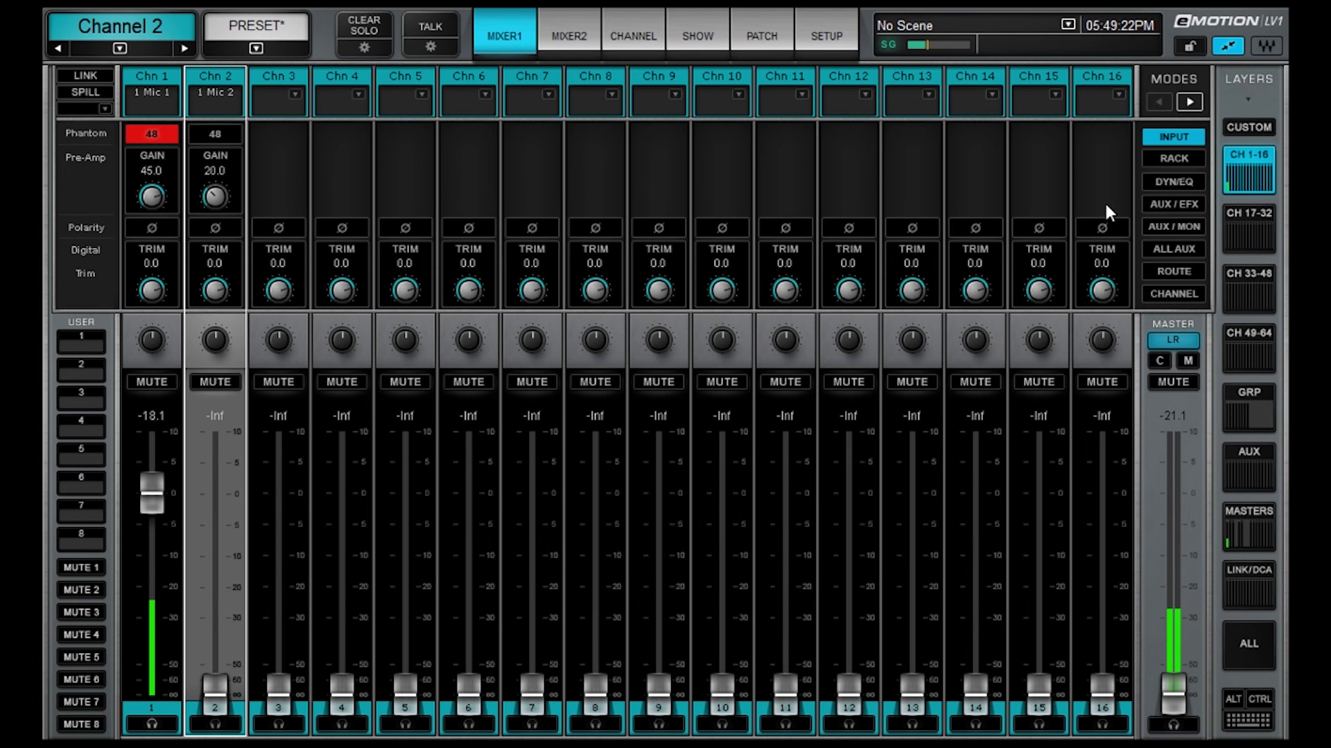
click(674, 460)
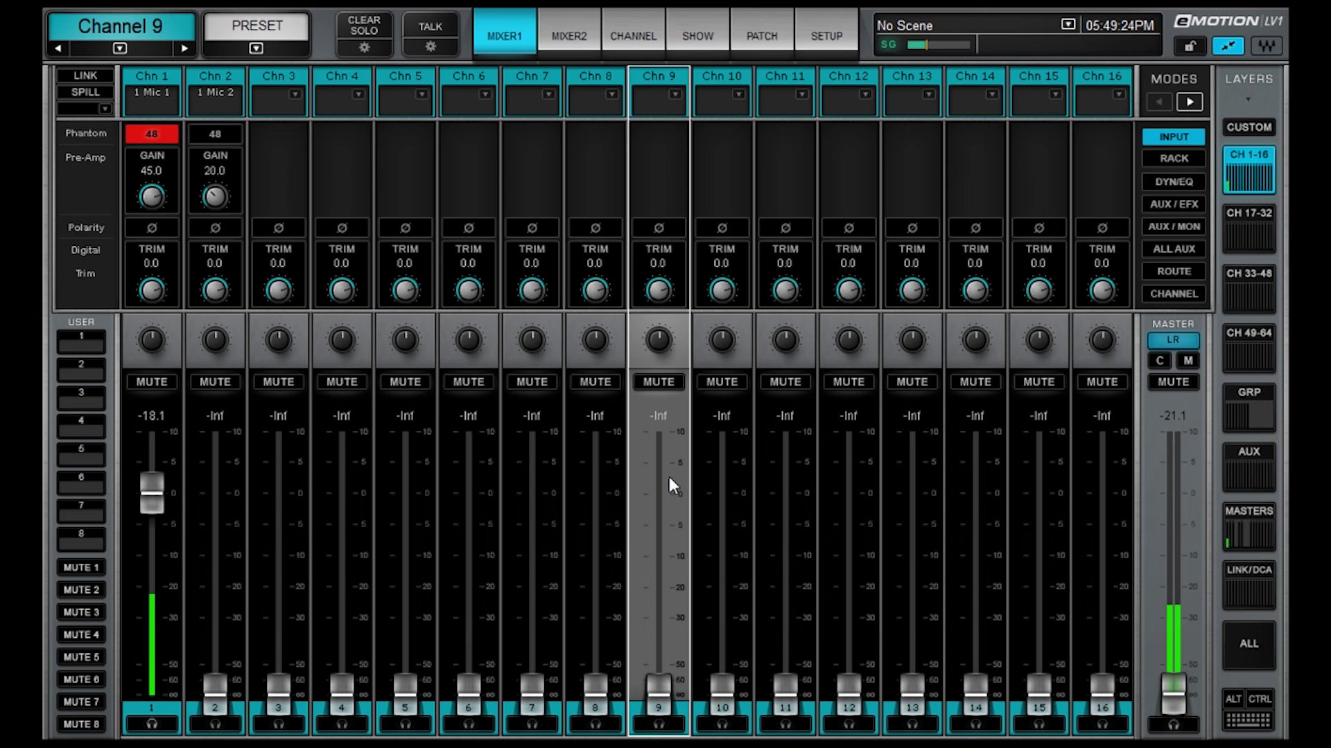